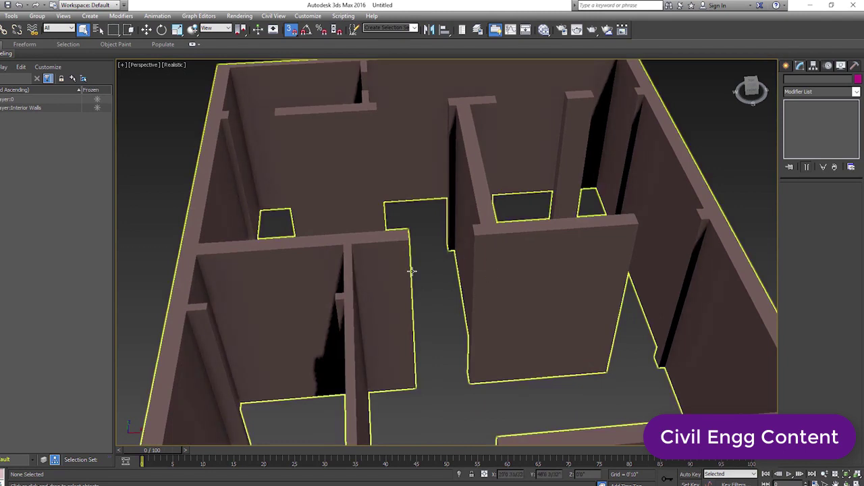
# Examine the passage gap between the interior walls from above, close up and in the overall plan
pyautogui.scroll(2, 399, 268)
pyautogui.scroll(2, 423, 276)
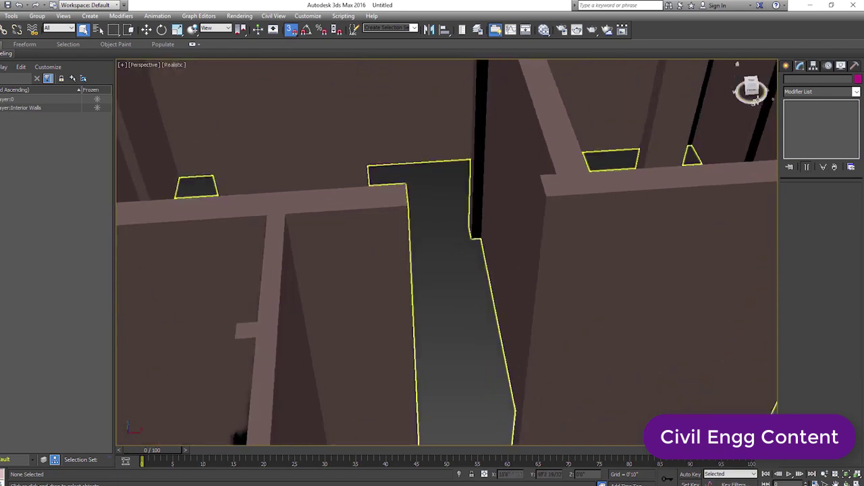
pyautogui.moveTo(753, 89)
pyautogui.mouseDown()
pyautogui.moveTo(744, 94)
pyautogui.moveTo(746, 84)
pyautogui.moveTo(747, 92)
pyautogui.mouseUp()
pyautogui.scroll(-5, 580, 263)
pyautogui.moveTo(579, 281); pyautogui.dragTo(578, 300, button='middle')
pyautogui.scroll(6, 578, 299)
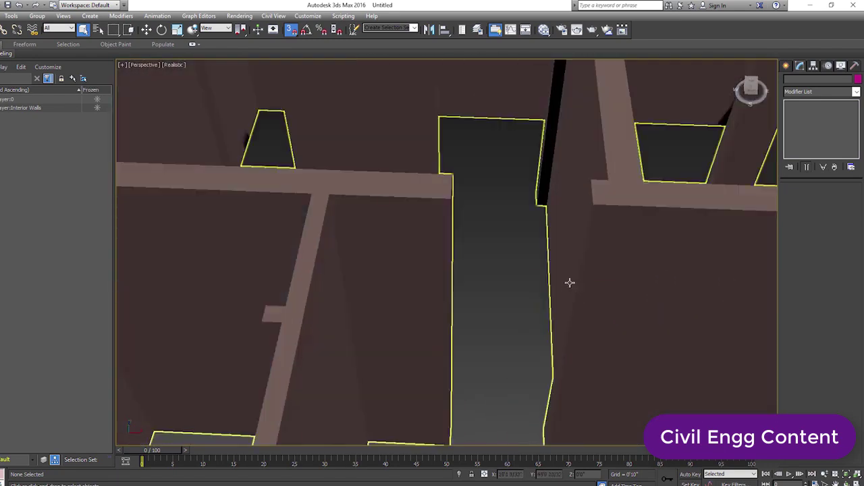
pyautogui.scroll(-2, 569, 282)
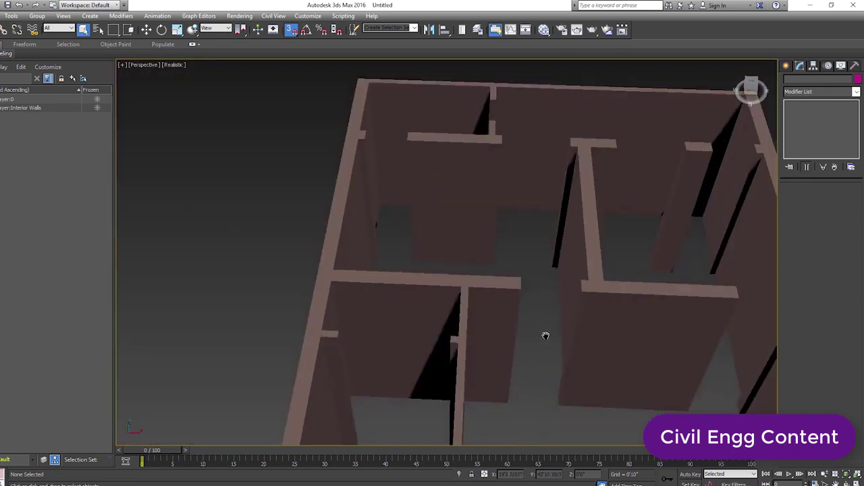
pyautogui.moveTo(546, 335); pyautogui.dragTo(522, 266, button='middle')
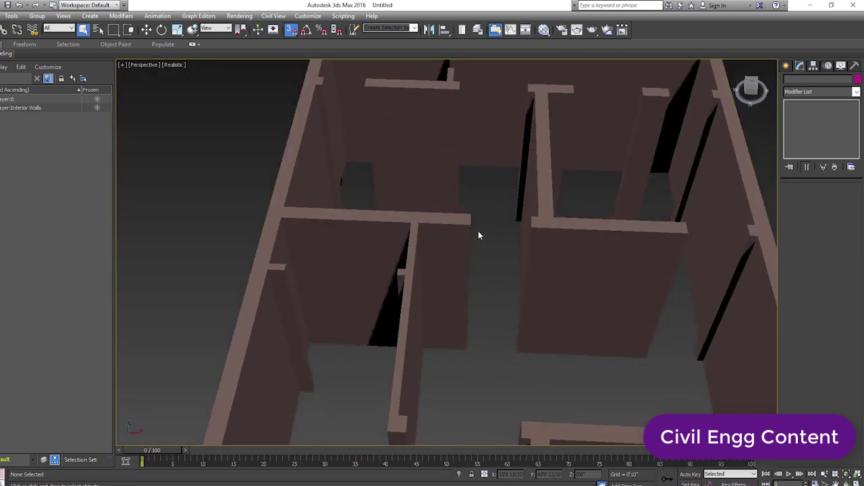
pyautogui.scroll(2, 469, 244)
pyautogui.scroll(-5, 470, 245)
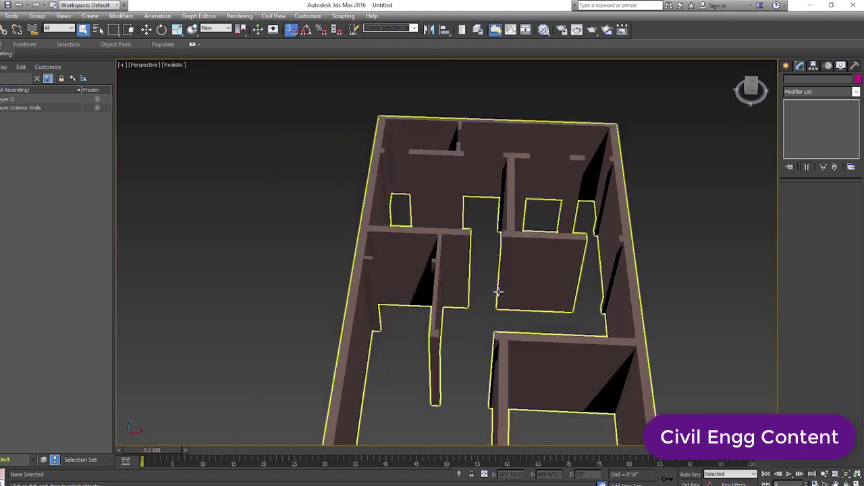
pyautogui.scroll(5, 498, 303)
pyautogui.scroll(-2, 499, 328)
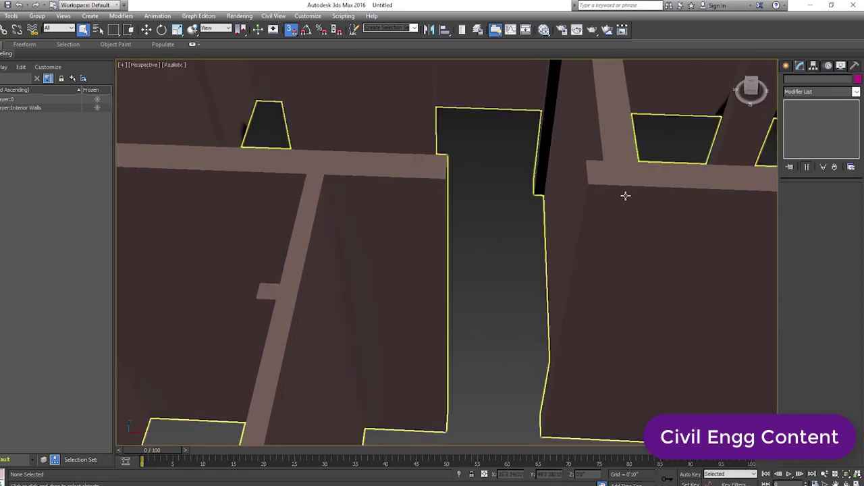
# Select the walls object and switch its Editable Poly to polygon editing, framing the passage gap
pyautogui.scroll(3, 574, 190)
pyautogui.click(396, 145)
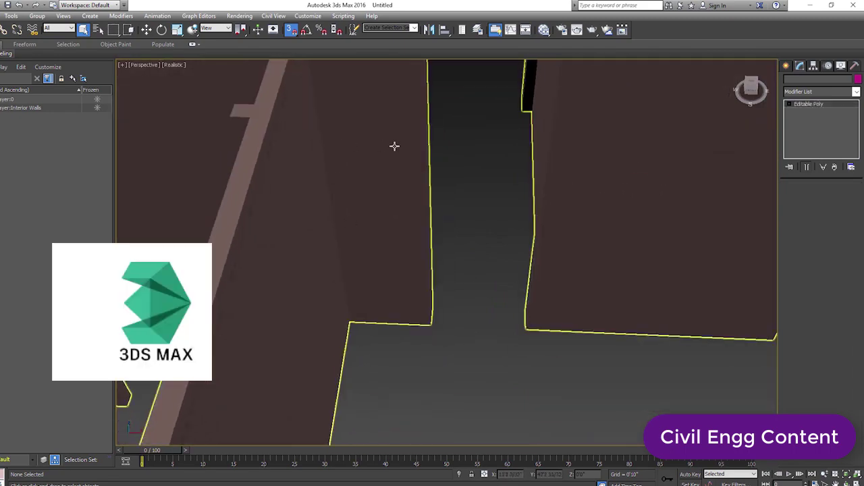
pyautogui.scroll(-3, 375, 257)
pyautogui.click(830, 199)
pyautogui.scroll(4, 543, 343)
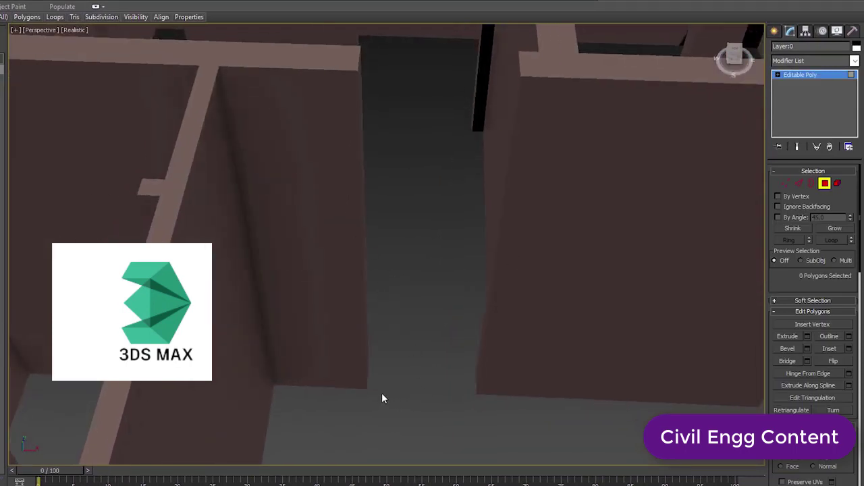
# Select four polygons: the front faces of the two walls flanking the passage and their end faces lining the gap
pyautogui.click(334, 174)
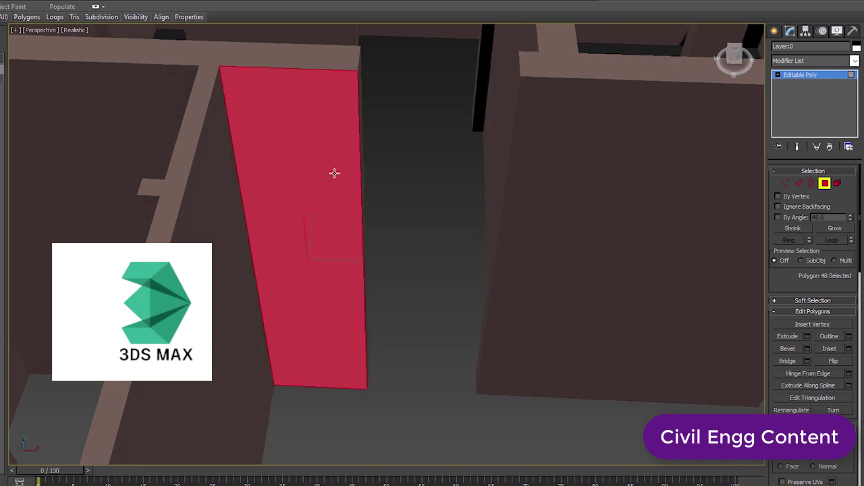
pyautogui.keyDown('ctrl'); pyautogui.click(554, 171); pyautogui.keyUp('ctrl')
pyautogui.keyDown('alt'); pyautogui.moveTo(386, 244); pyautogui.dragTo(409, 172, button='middle'); pyautogui.keyUp('alt')
pyautogui.keyDown('ctrl'); pyautogui.click(425, 168); pyautogui.keyUp('ctrl')
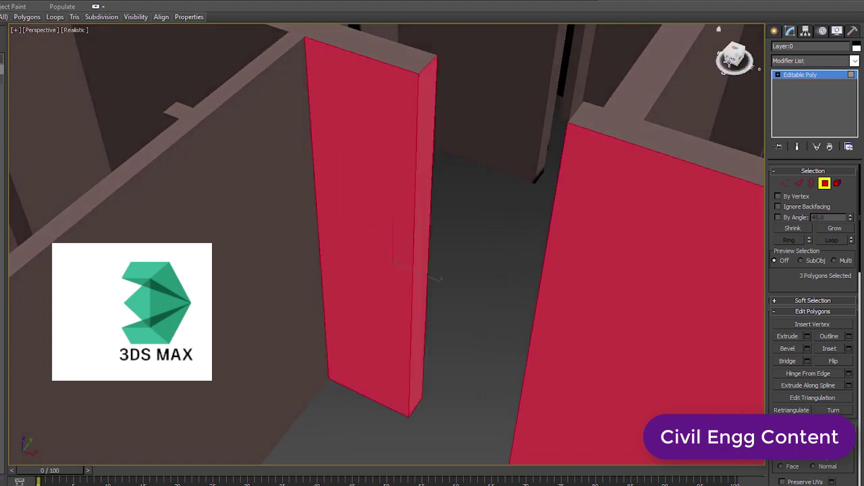
pyautogui.moveTo(728, 61); pyautogui.dragTo(755, 64)
pyautogui.keyDown('ctrl'); pyautogui.click(467, 151); pyautogui.keyUp('ctrl')
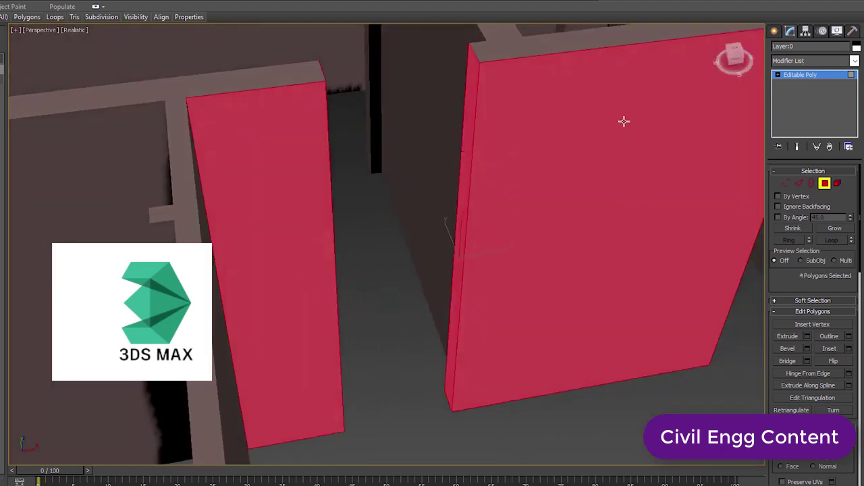
# Slice the selected wall polygons horizontally using a slice plane at a Z height of 8'0"
pyautogui.moveTo(622, 298); pyautogui.dragTo(595, 282, button='middle')
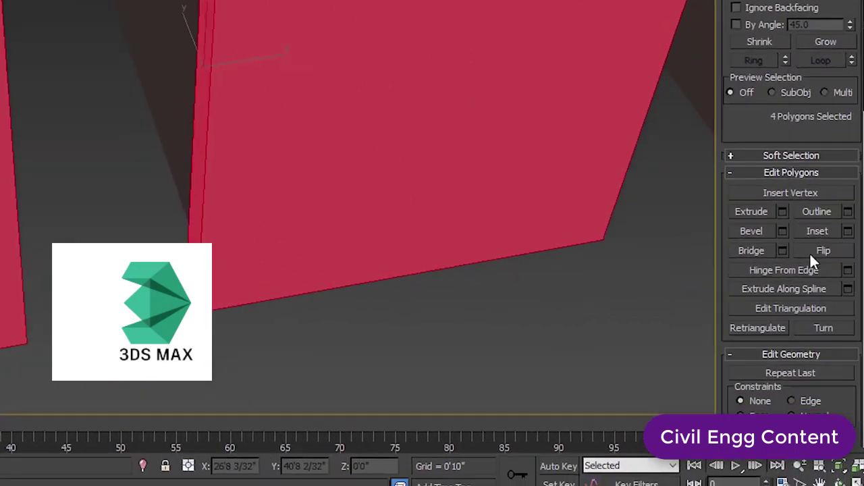
pyautogui.scroll(-5, 767, 360)
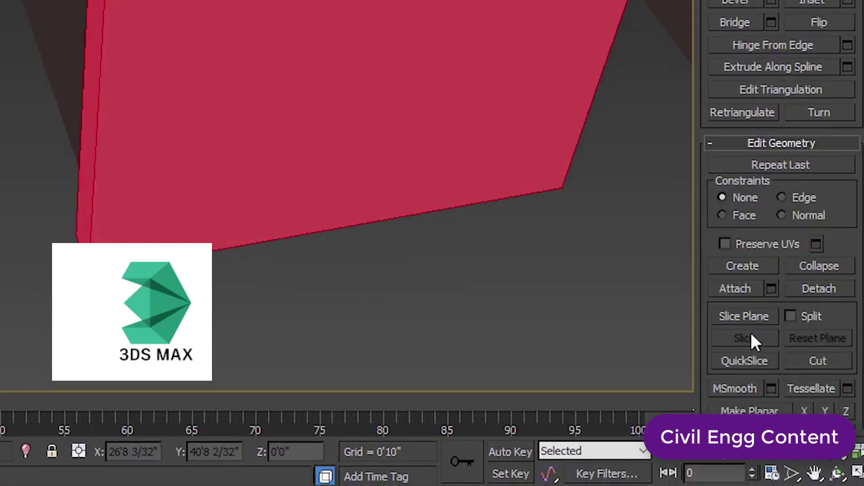
pyautogui.click(751, 317)
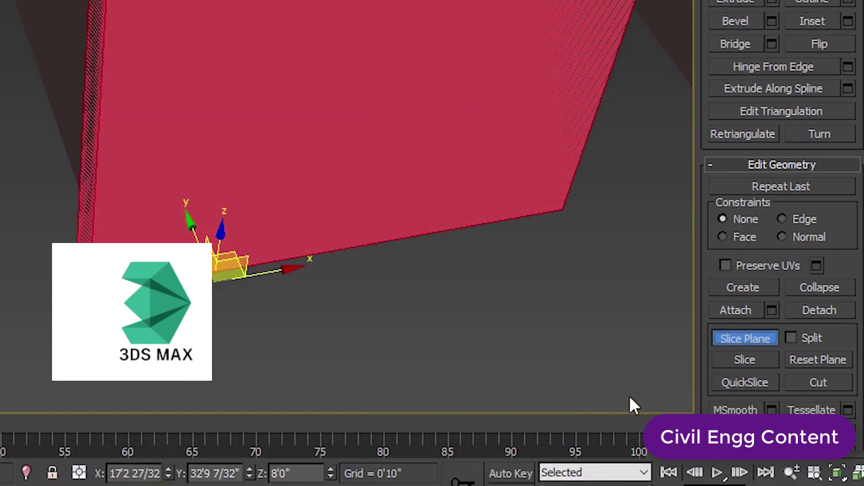
pyautogui.click(746, 358)
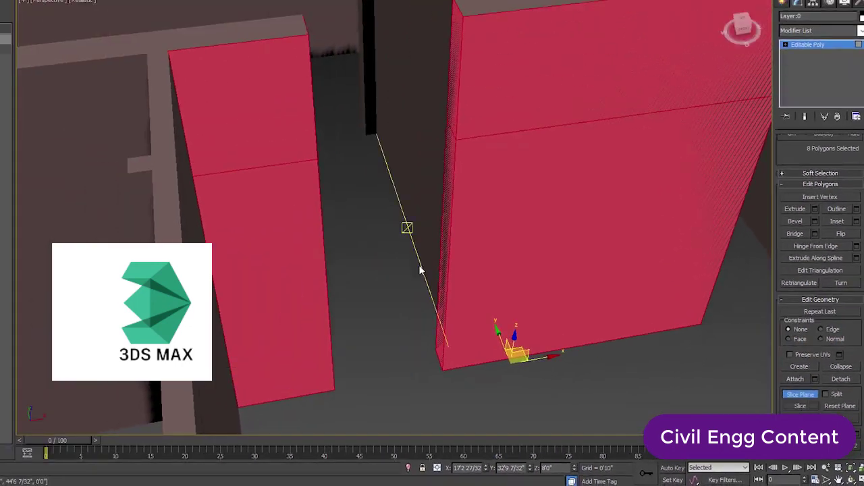
pyautogui.scroll(2, 835, 141)
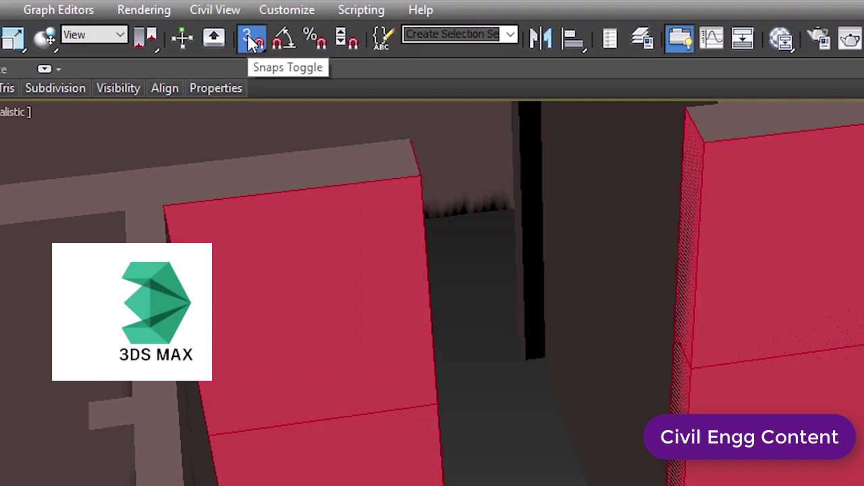
# Turn off snapping, leave slice plane mode, and pick the upper front polygons of the two sliced walls individually
pyautogui.click(251, 40)
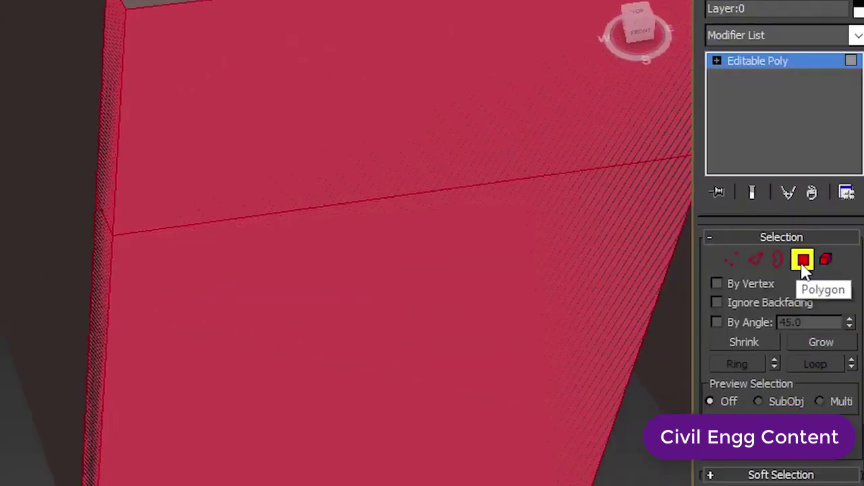
pyautogui.click(802, 259)
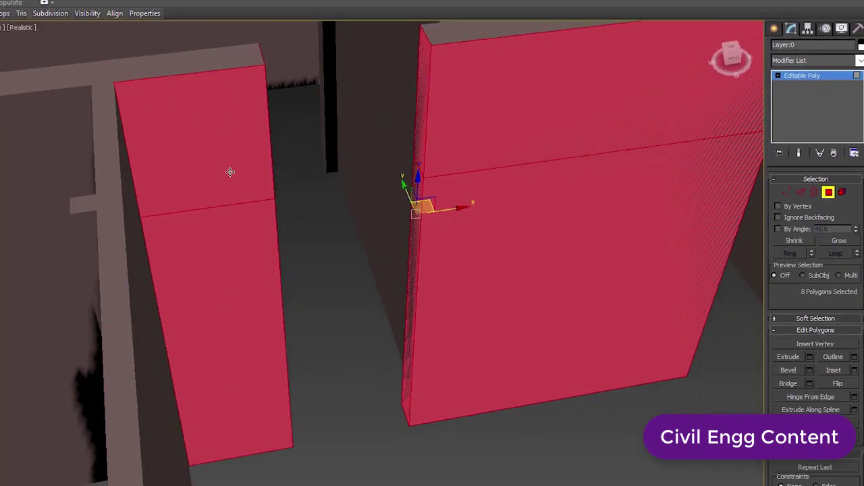
pyautogui.click(230, 170)
pyautogui.click(468, 132)
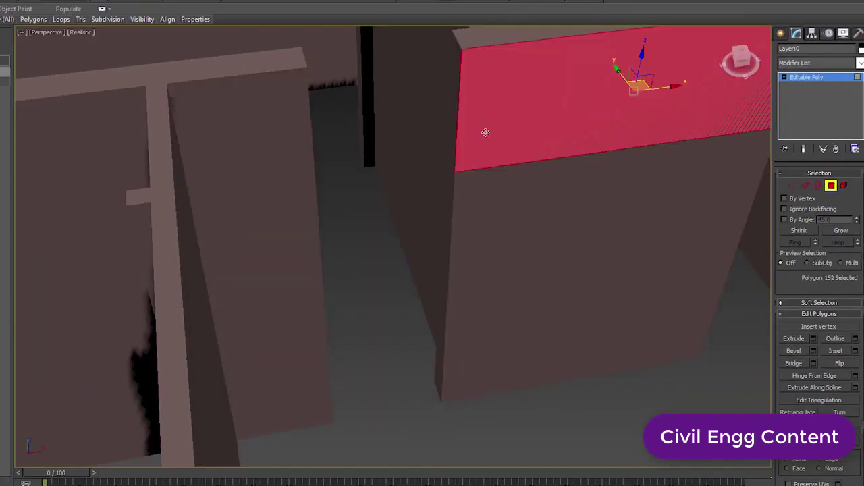
pyautogui.click(281, 124)
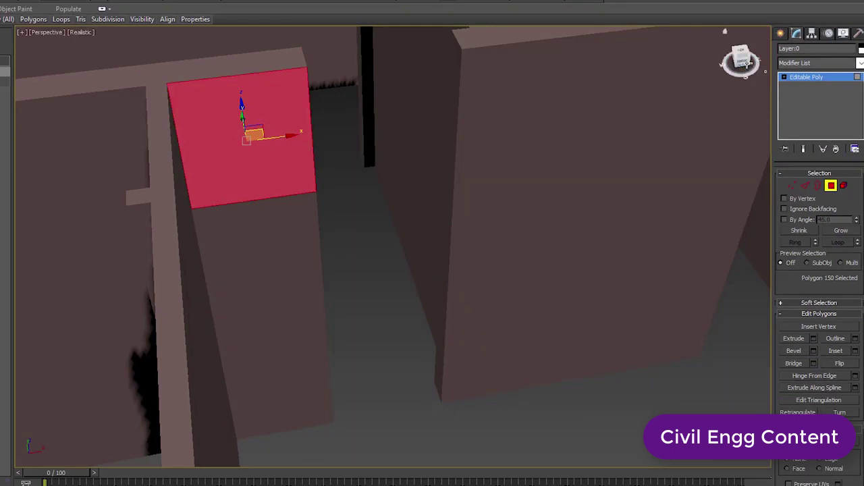
# Select the two upper end polygons that face each other across the passage above the slice line
pyautogui.keyDown('alt'); pyautogui.moveTo(368, 231); pyautogui.dragTo(366, 232, button='middle'); pyautogui.keyUp('alt')
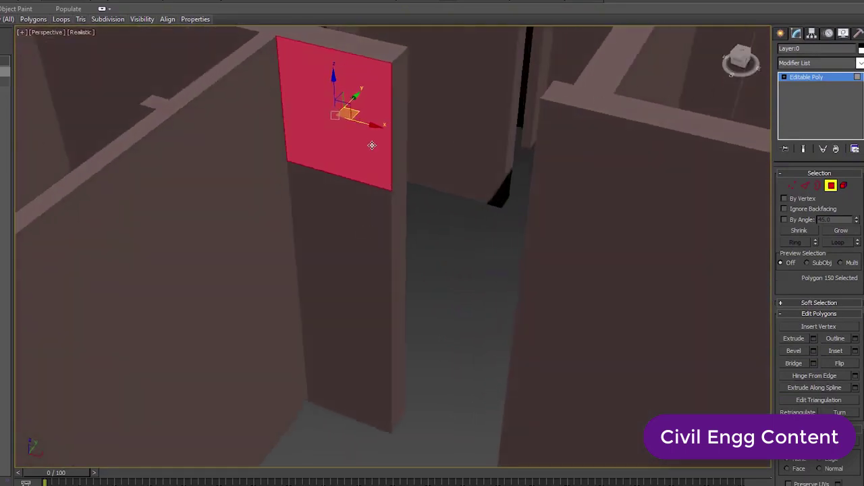
pyautogui.click(400, 130)
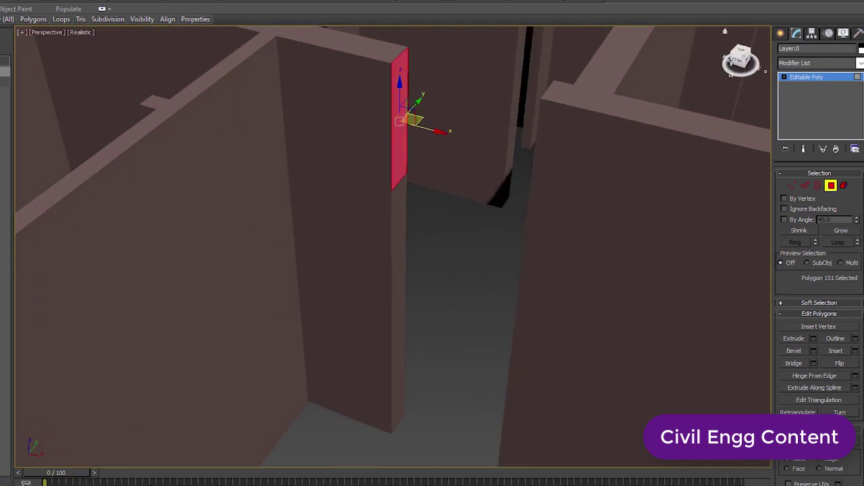
pyautogui.moveTo(733, 60); pyautogui.dragTo(695, 65)
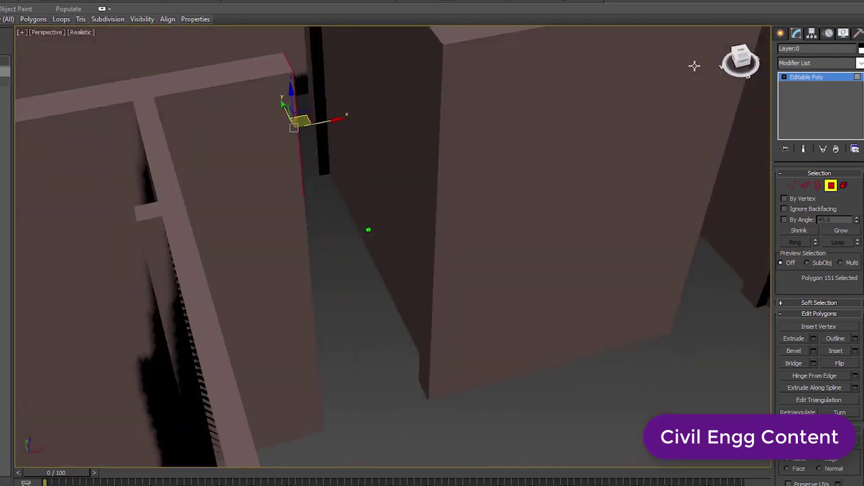
pyautogui.keyDown('ctrl'); pyautogui.click(435, 87); pyautogui.keyUp('ctrl')
pyautogui.moveTo(739, 58); pyautogui.dragTo(723, 66)
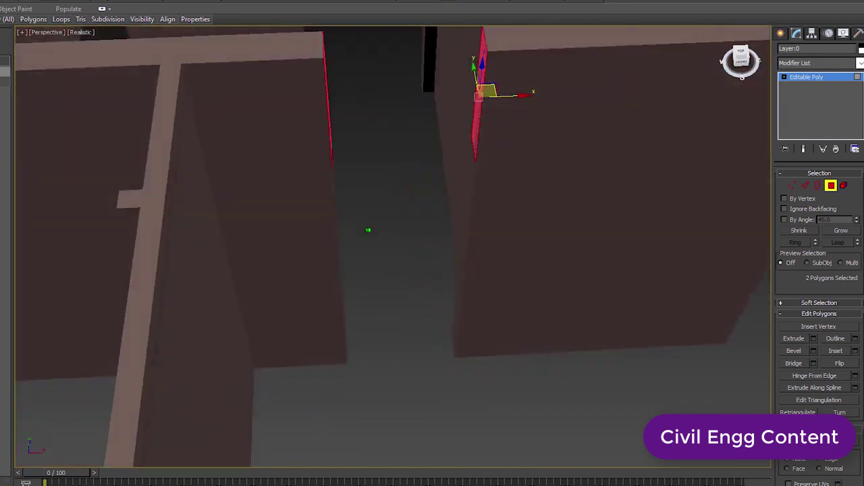
# Bridge the two selected end polygons with 1 segment to form the wall above the doorway, and clear the selection
pyautogui.click(814, 363)
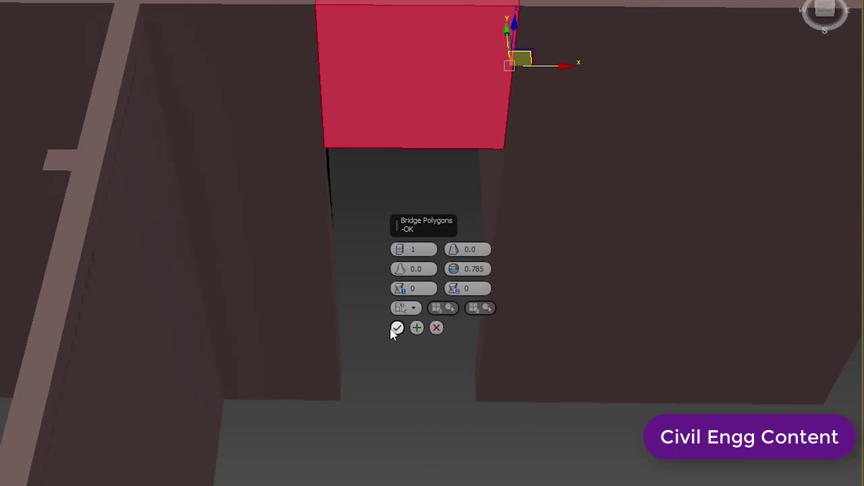
pyautogui.click(396, 328)
pyautogui.click(417, 241)
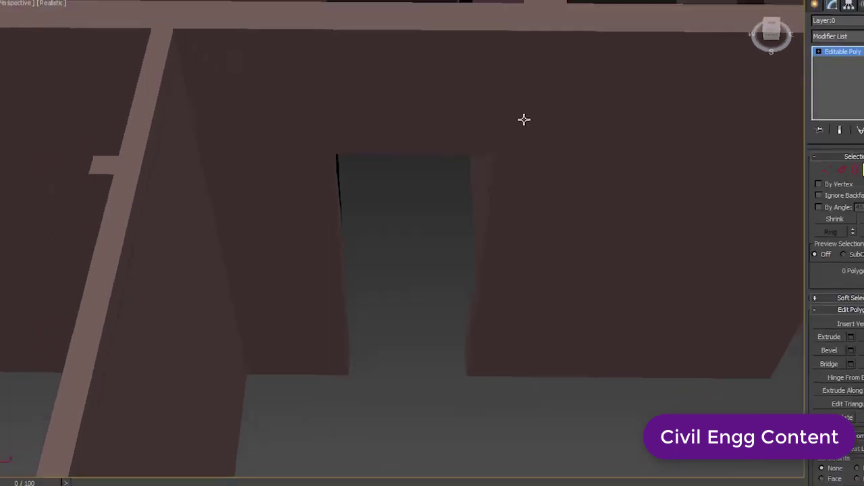
# Inspect the bridged wall section above the doorway from a lower front angle, both close up and from farther back
pyautogui.moveTo(822, 12); pyautogui.dragTo(823, 4)
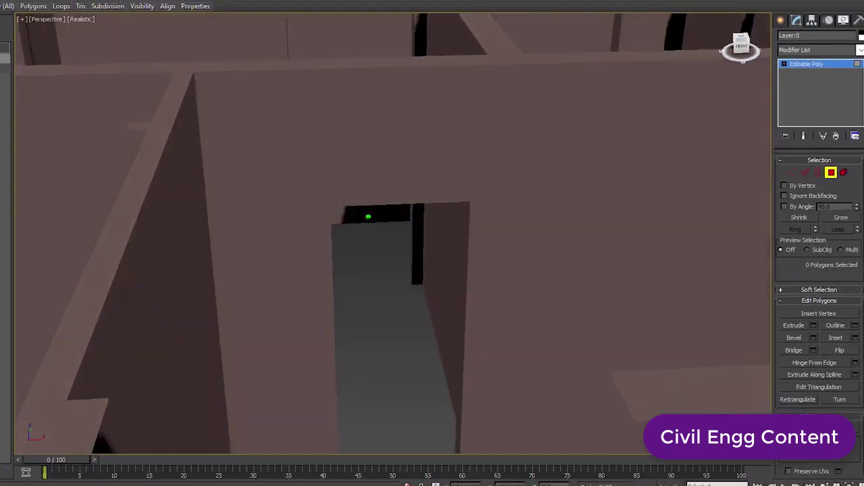
pyautogui.moveTo(742, 45); pyautogui.dragTo(742, 39)
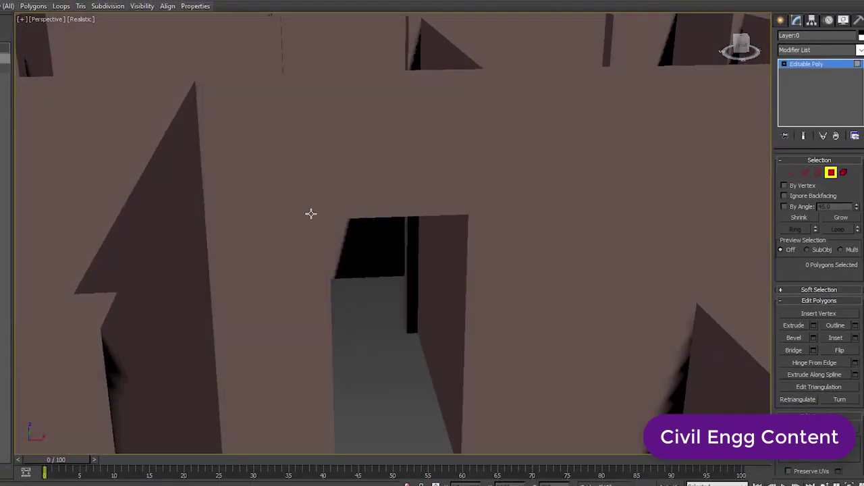
pyautogui.click(361, 195)
pyautogui.click(385, 310)
pyautogui.scroll(-3, 391, 314)
pyautogui.moveTo(390, 320); pyautogui.dragTo(388, 250, button='middle')
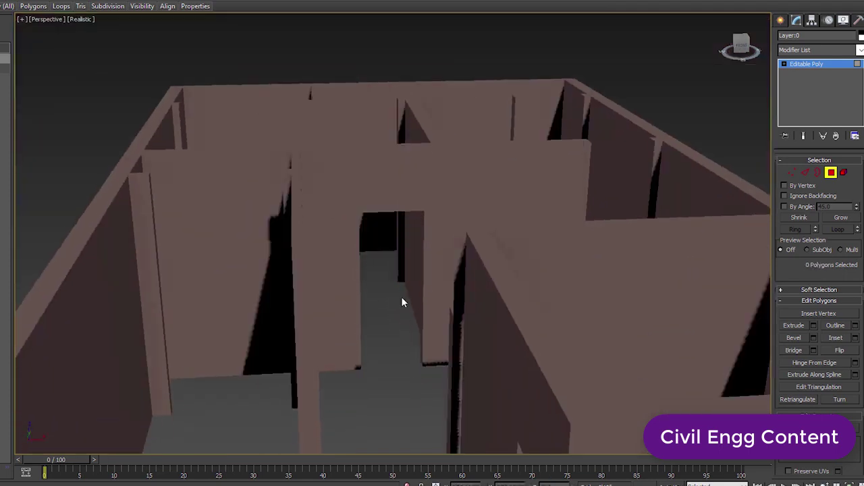
pyautogui.scroll(3, 401, 293)
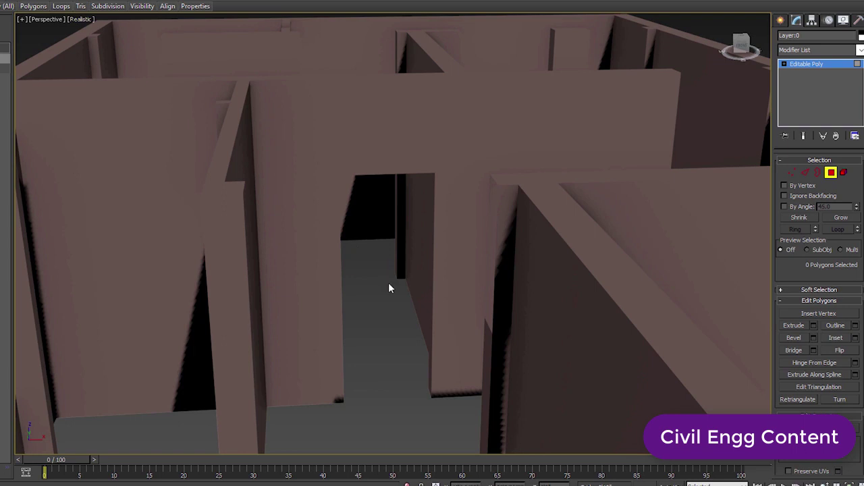
# Switch to the maximized Top view, zoomed in on the bridged wall section over the doorway
pyautogui.hotkey('alt', 'w')
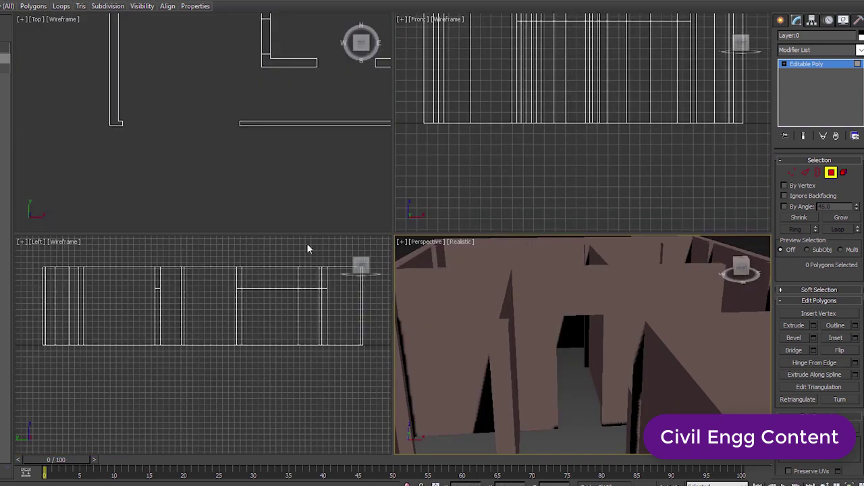
pyautogui.click(279, 152)
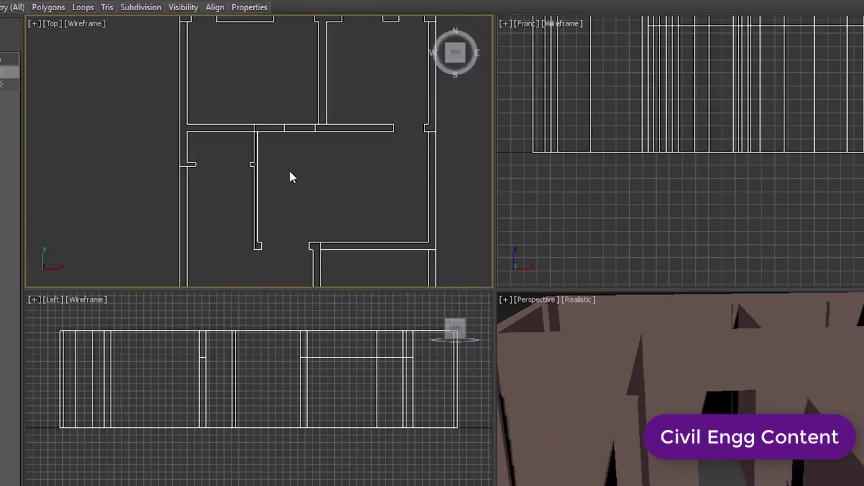
pyautogui.scroll(6, 223, 95)
pyautogui.scroll(1, 601, 259)
pyautogui.scroll(-2, 627, 275)
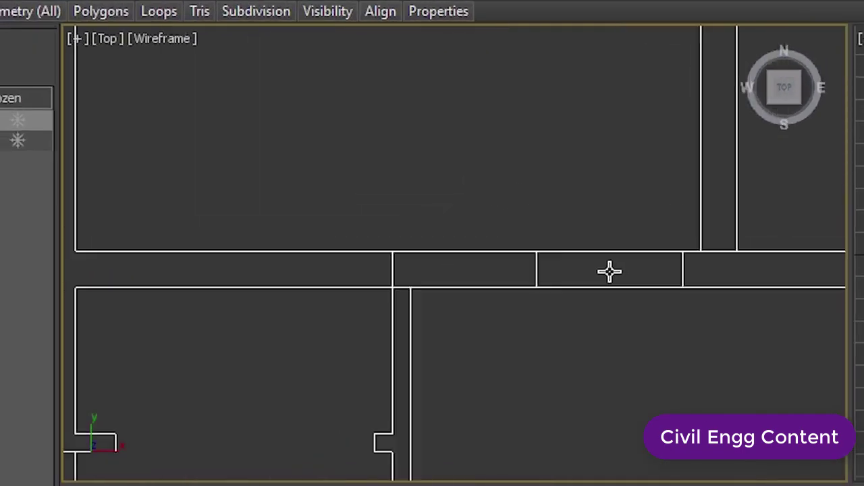
pyautogui.moveTo(633, 277); pyautogui.dragTo(463, 319, button='middle')
pyautogui.scroll(3, 463, 319)
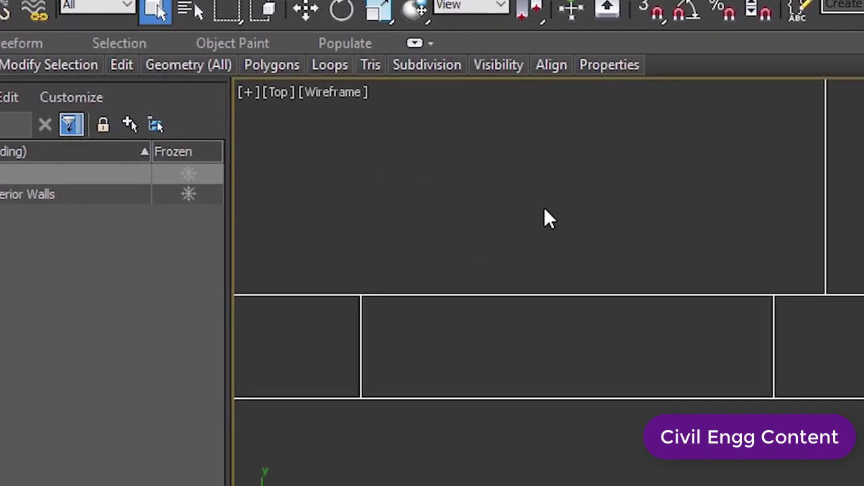
pyautogui.hotkey('alt', 'w')
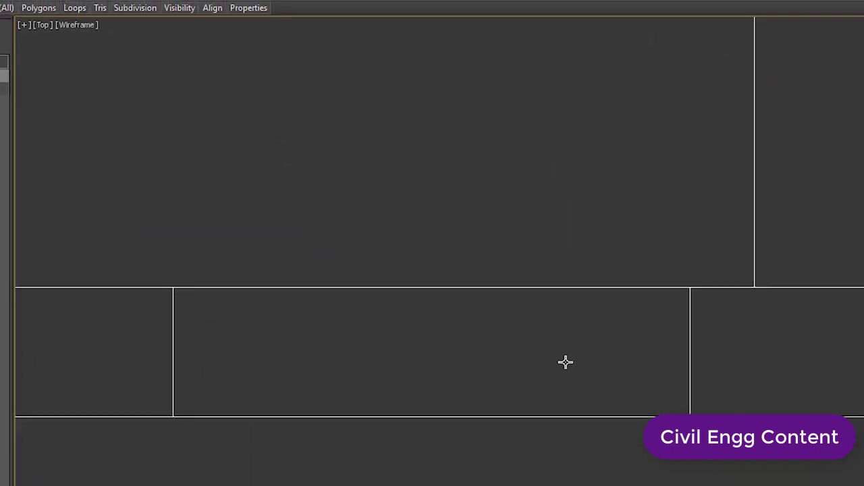
# Switch the geometry category from Standard Primitives to Doors and start creating a Sliding door
pyautogui.moveTo(424, 280); pyautogui.dragTo(330, 220, button='middle')
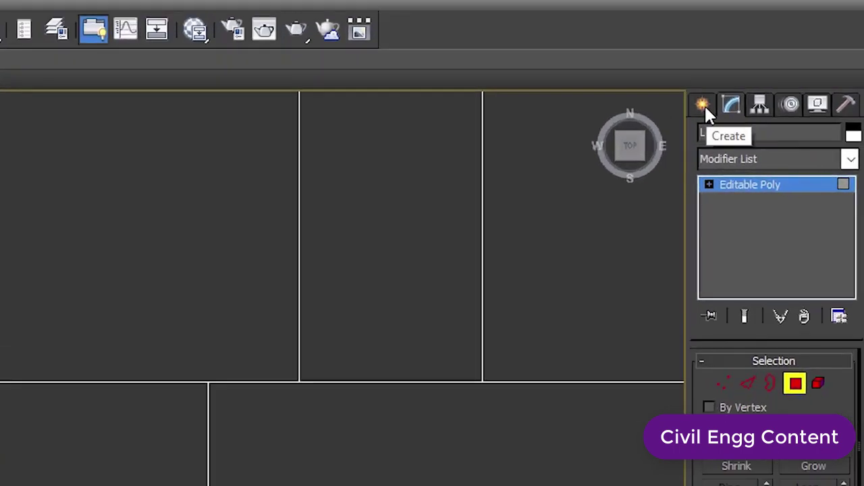
pyautogui.click(702, 105)
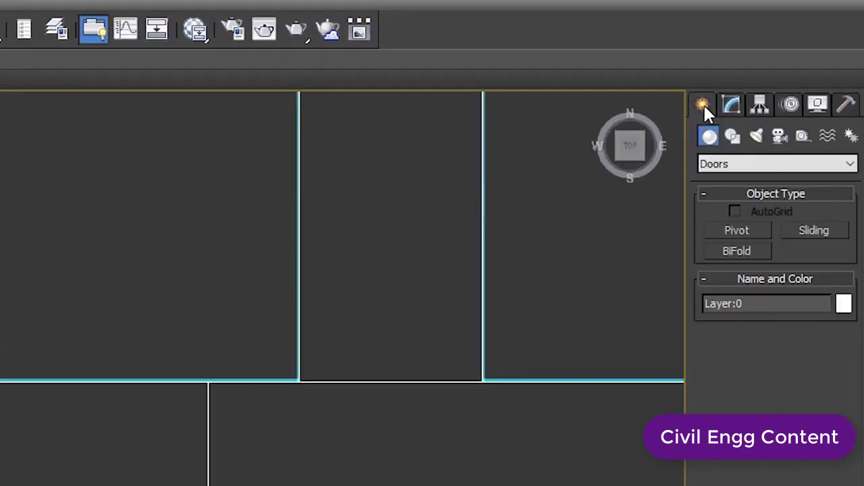
pyautogui.click(730, 166)
pyautogui.click(736, 183)
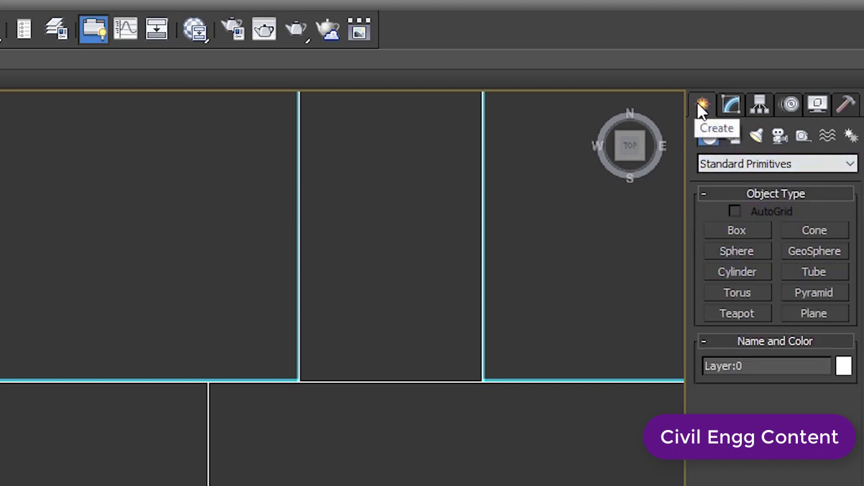
pyautogui.click(731, 167)
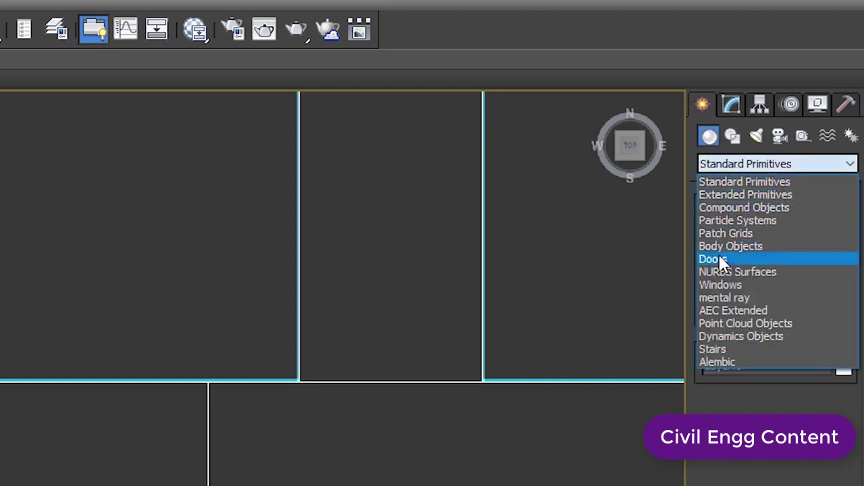
pyautogui.click(720, 258)
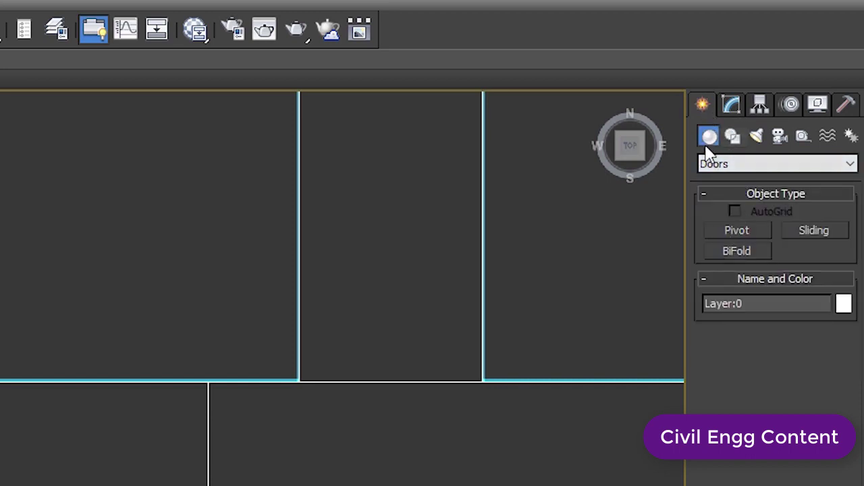
pyautogui.click(721, 166)
pyautogui.click(723, 166)
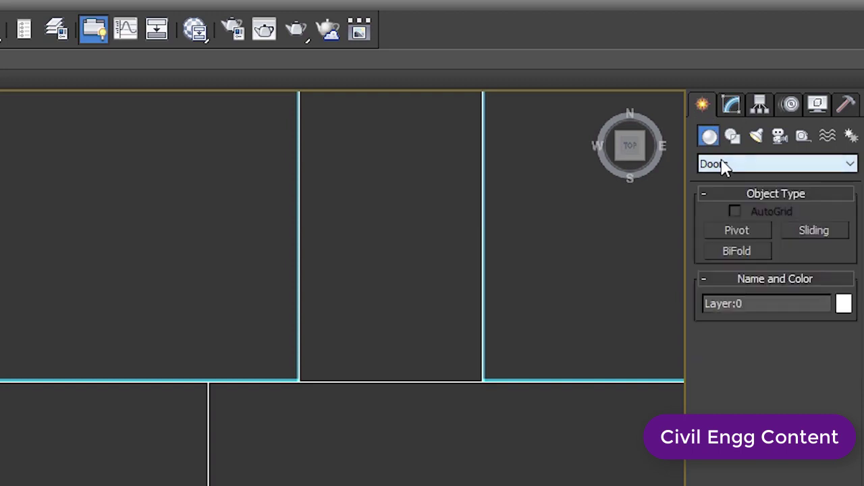
pyautogui.click(723, 167)
pyautogui.click(722, 167)
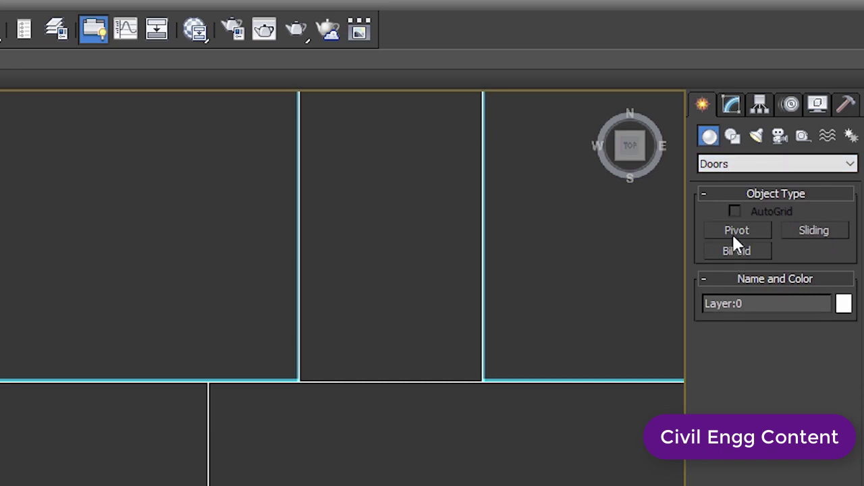
pyautogui.click(814, 231)
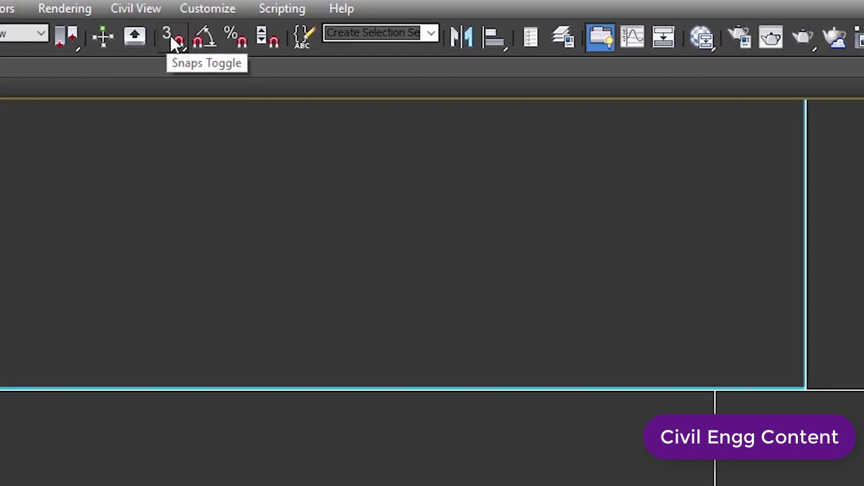
# Turn on 3D snapping and review the snap settings, with Grid Points, Endpoint and Midpoint enabled
pyautogui.click(174, 41)
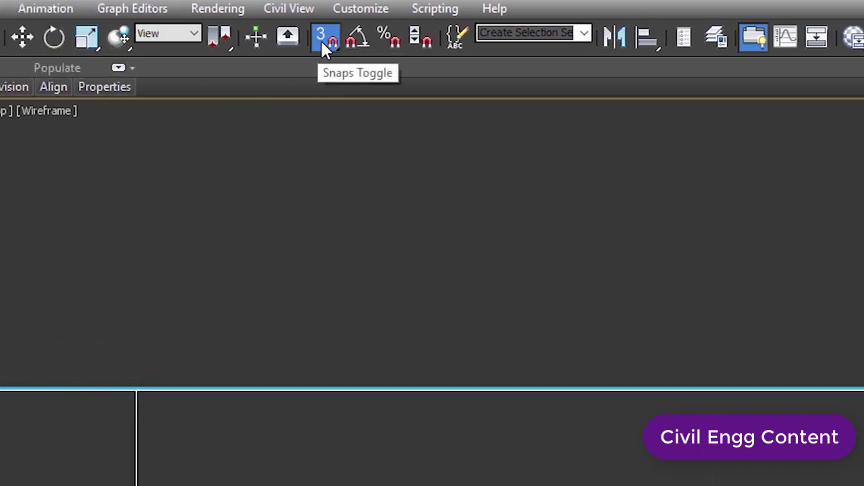
pyautogui.rightClick(322, 39)
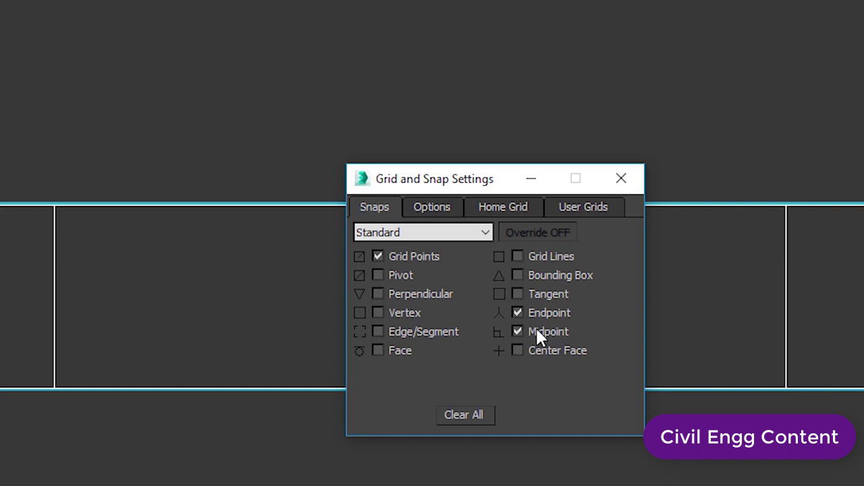
pyautogui.click(544, 313)
pyautogui.click(613, 181)
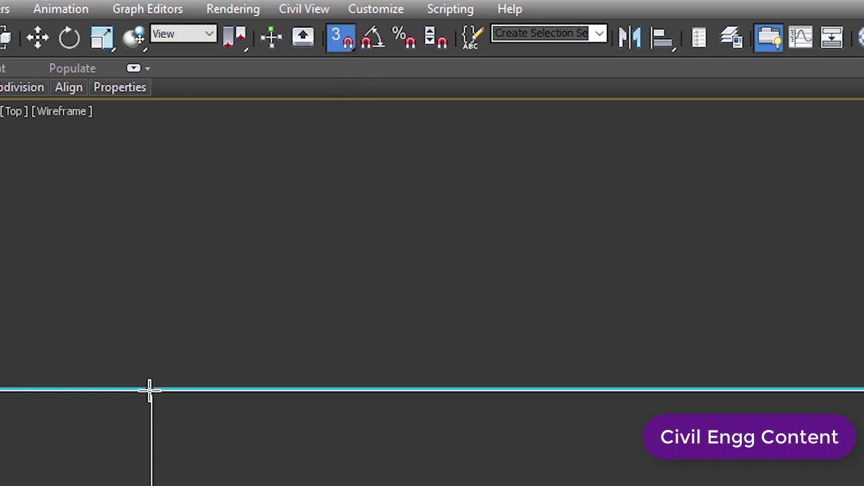
pyautogui.rightClick(339, 38)
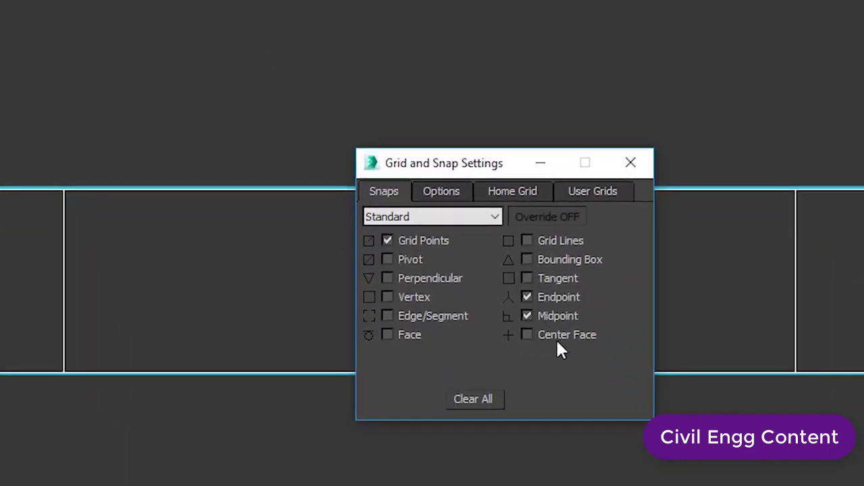
pyautogui.click(632, 165)
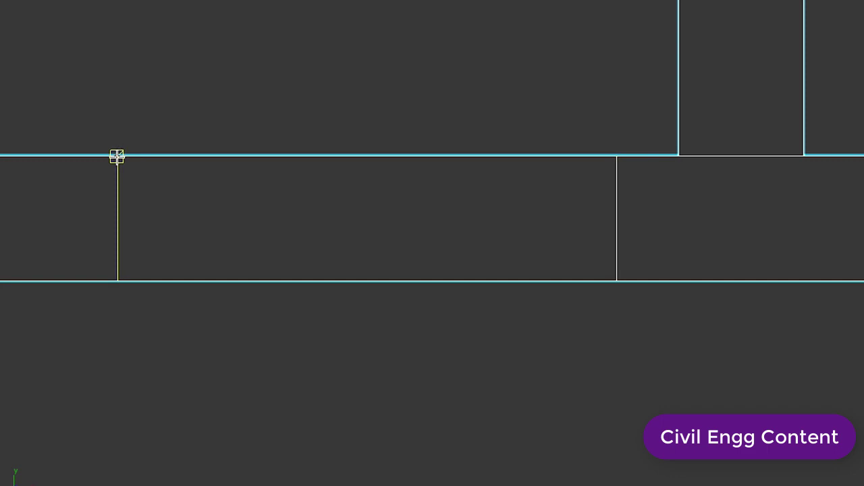
# Draw a sliding door snapped to the doorway corners, 3'0" wide, 0'9" deep and about 4'4" high, and leave the creation tool
pyautogui.moveTo(118, 155); pyautogui.dragTo(618, 156)
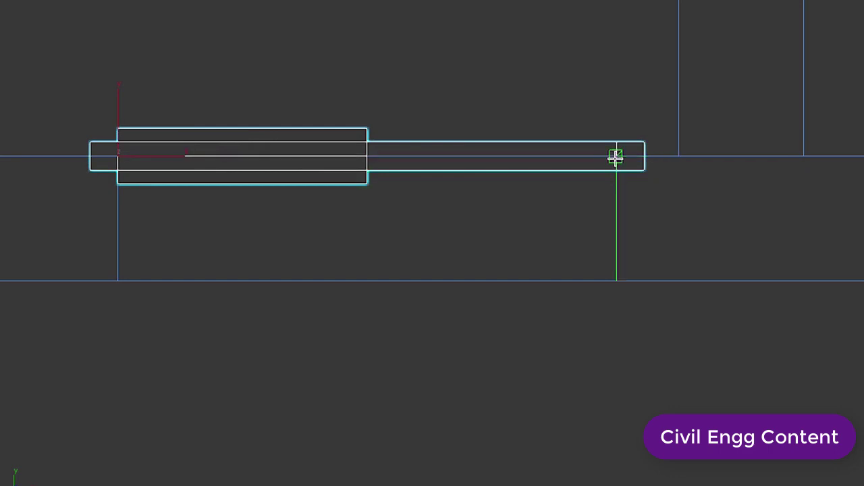
pyautogui.moveTo(616, 157); pyautogui.dragTo(617, 280)
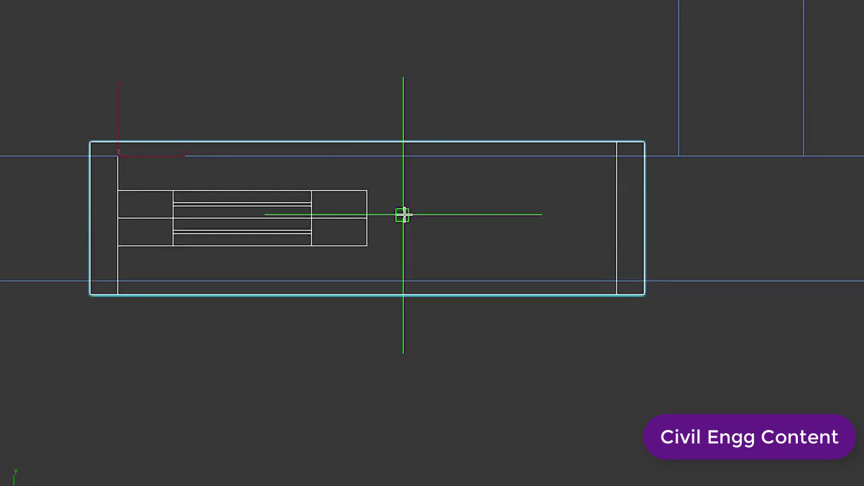
pyautogui.scroll(-4, 401, 214)
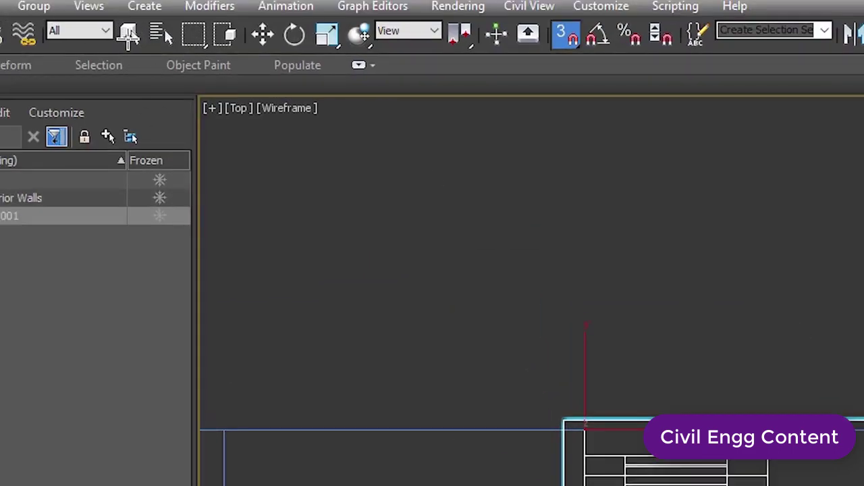
pyautogui.click(132, 35)
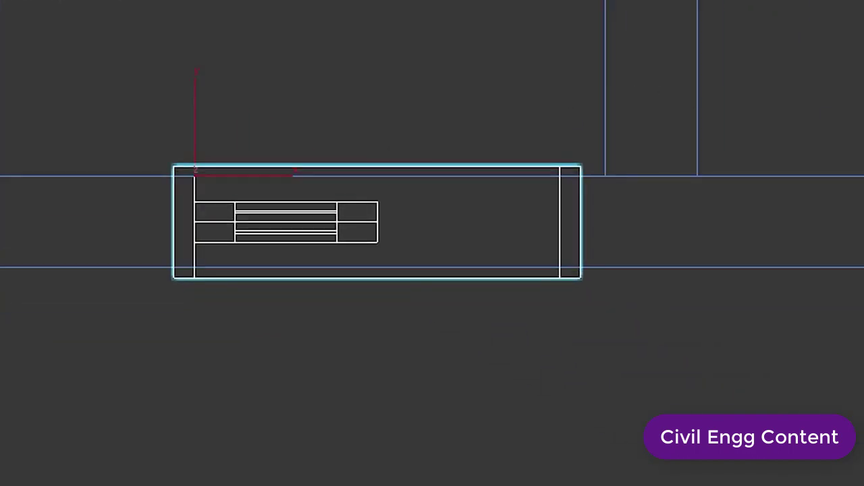
# Set the sliding door's height to 8' and clear the selection
pyautogui.click(734, 32)
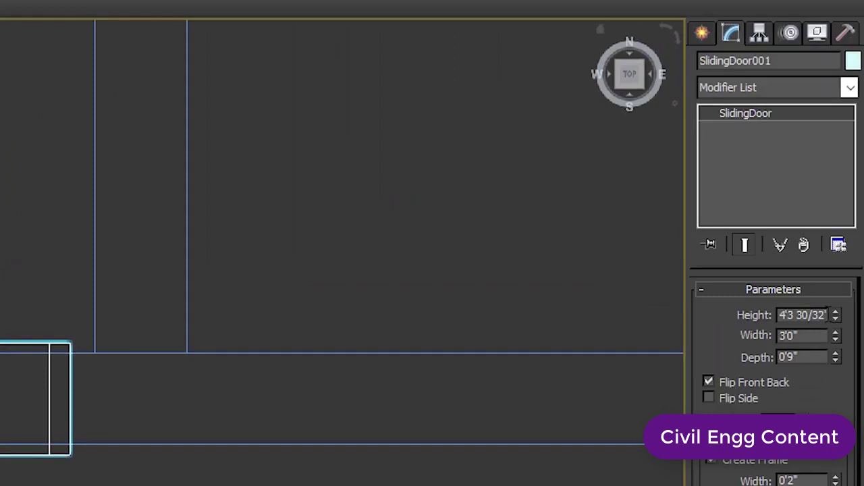
pyautogui.moveTo(828, 312); pyautogui.dragTo(733, 316)
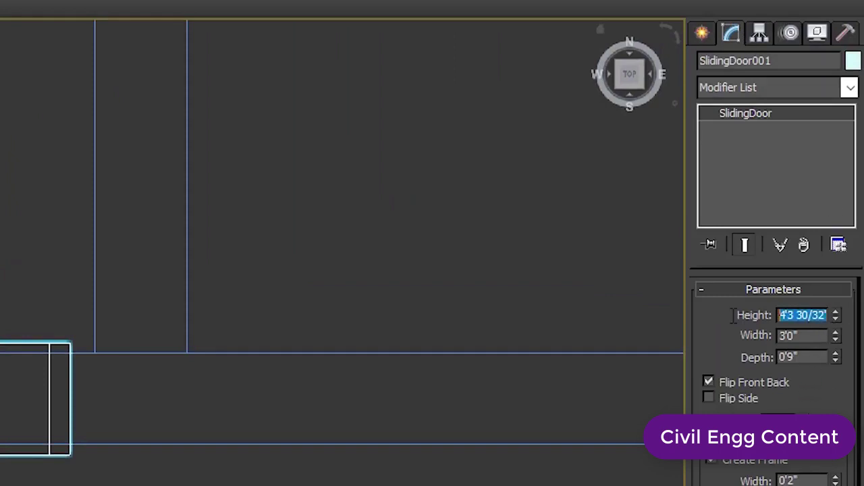
pyautogui.write('8')
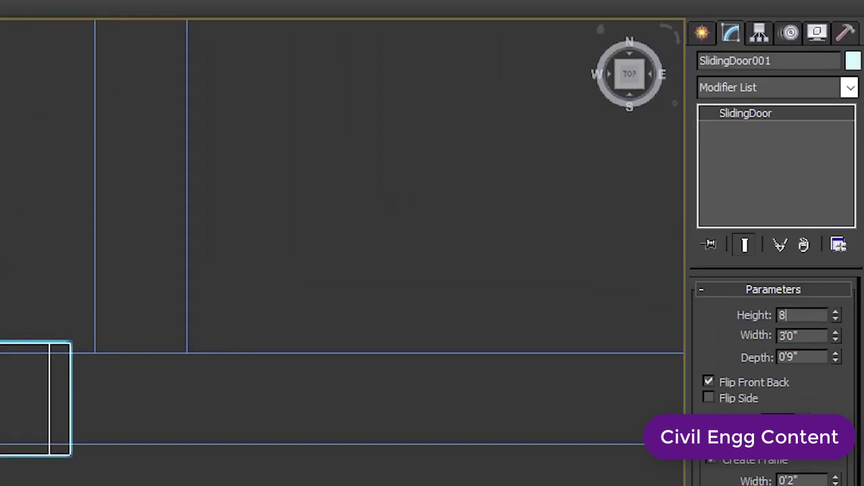
pyautogui.write("'")
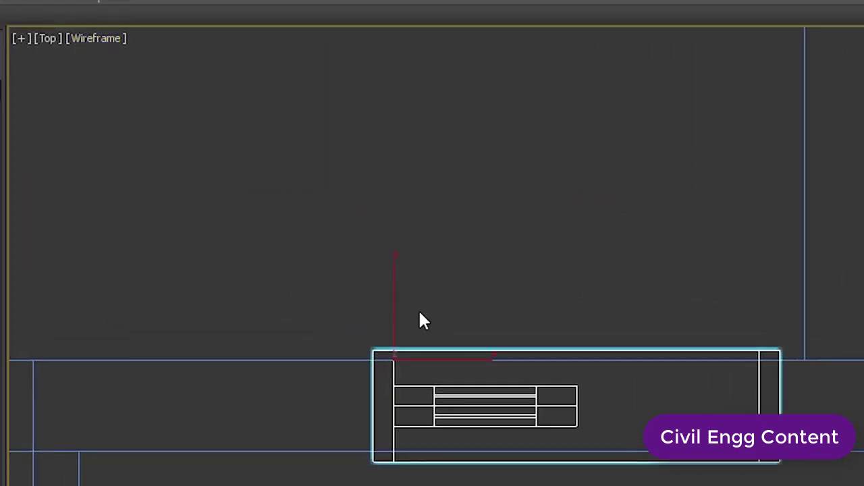
pyautogui.click(605, 179)
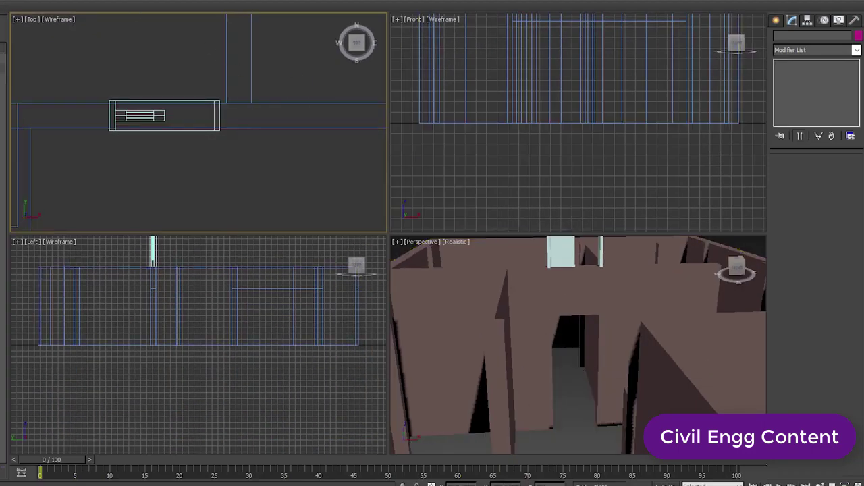
# In the maximized Perspective view, select the sliding door and set its Z position to 0 to lower it into the doorway
pyautogui.click(586, 429)
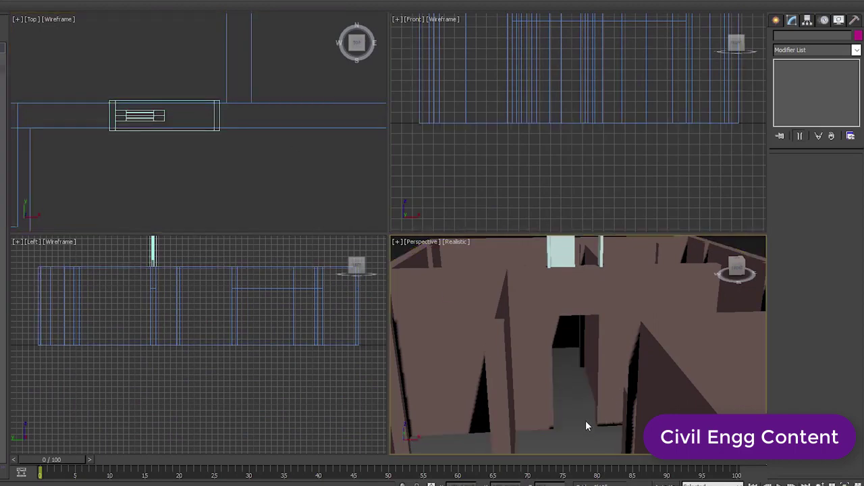
pyautogui.hotkey('alt', 'w')
pyautogui.moveTo(381, 134); pyautogui.dragTo(383, 361, button='middle')
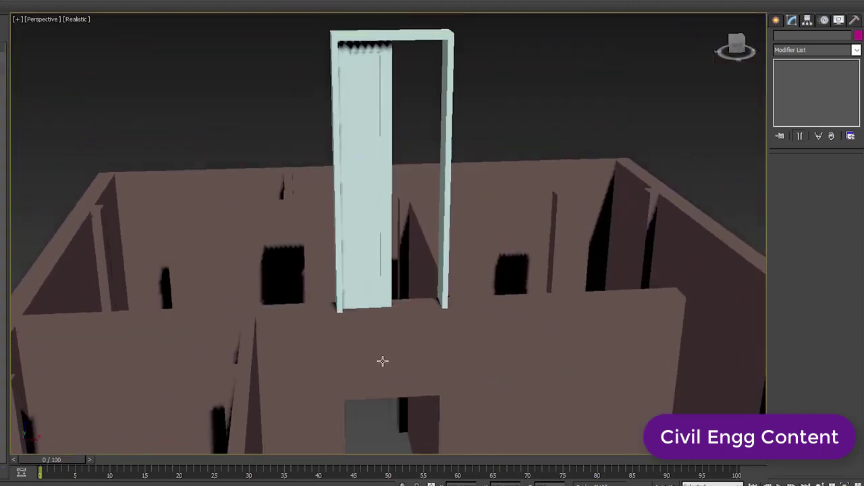
pyautogui.scroll(-3, 382, 361)
pyautogui.scroll(8, 396, 270)
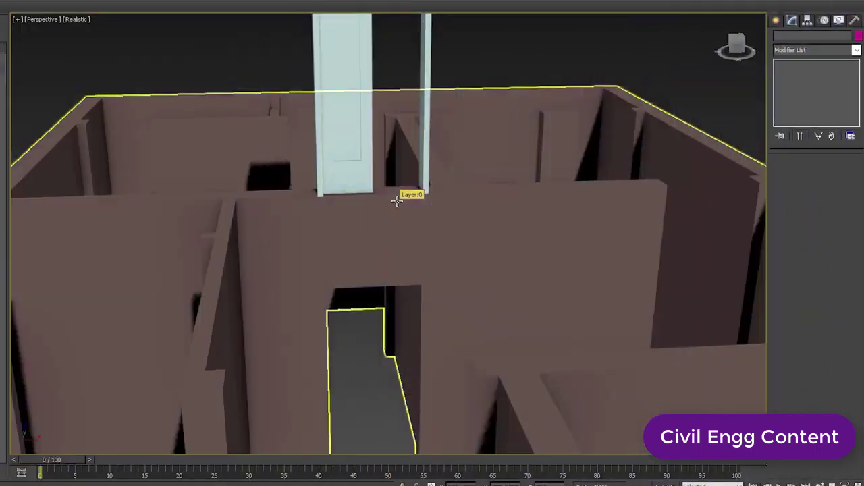
pyautogui.scroll(-5, 397, 201)
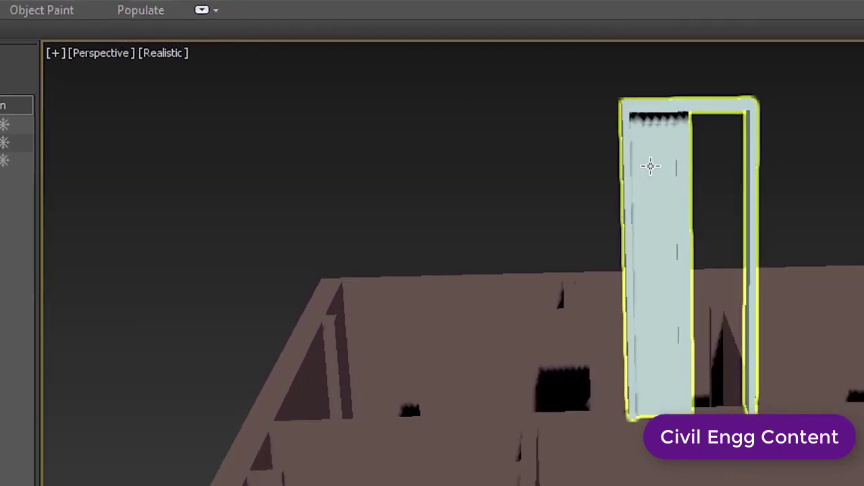
pyautogui.click(862, 210)
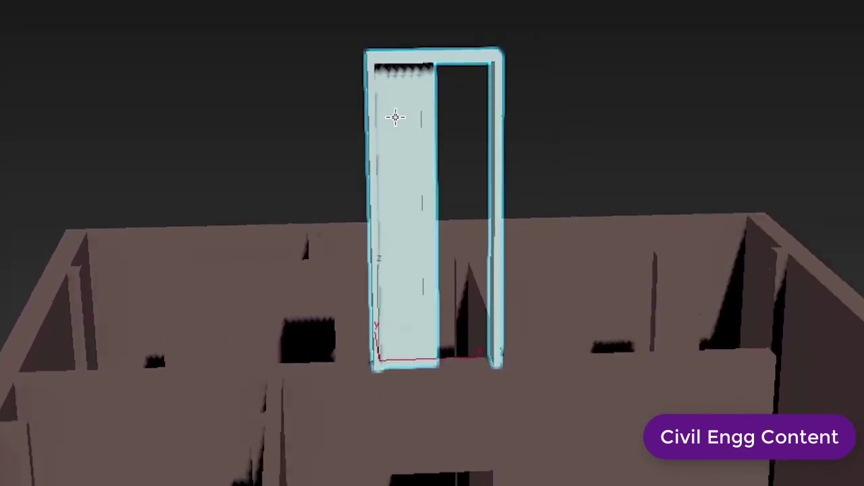
pyautogui.press('w')
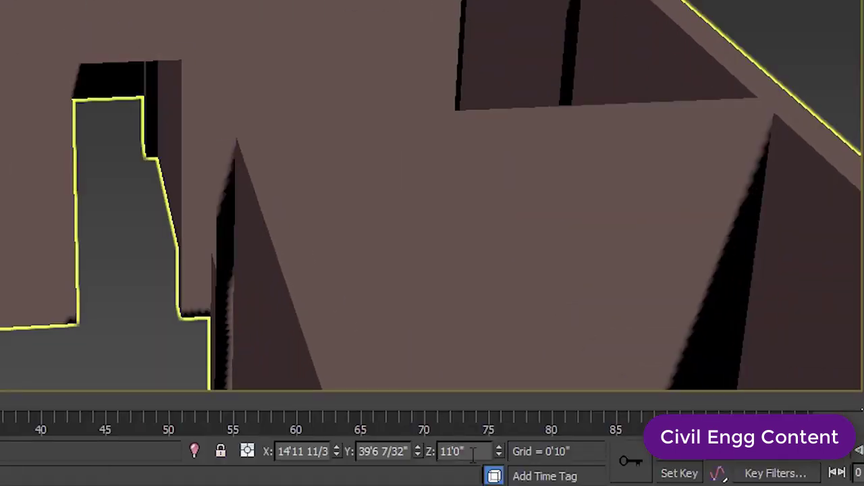
pyautogui.moveTo(472, 451); pyautogui.dragTo(435, 458)
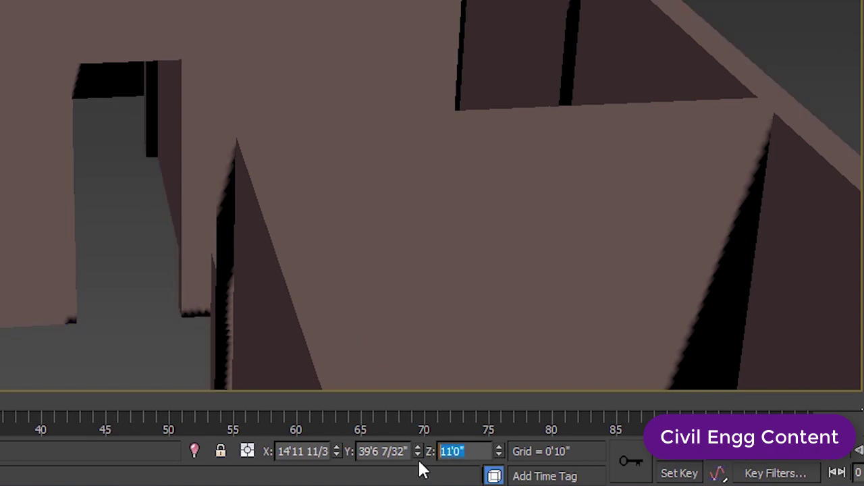
pyautogui.write('0')
pyautogui.press('Return')
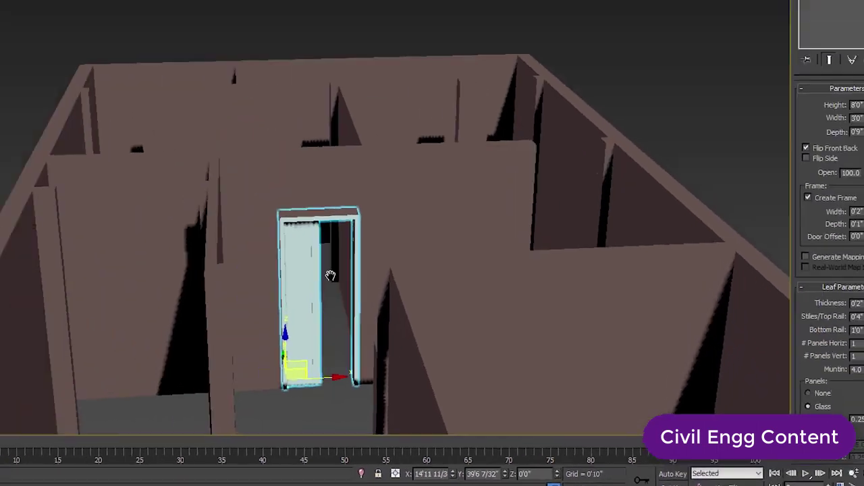
# Try the sliding door at 50% open, and set its opening to 20%
pyautogui.scroll(6, 402, 309)
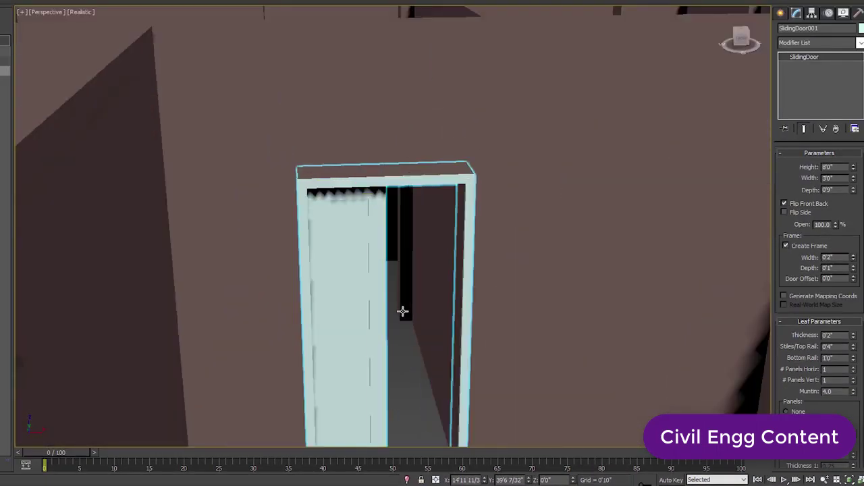
pyautogui.moveTo(401, 309); pyautogui.dragTo(371, 226, button='middle')
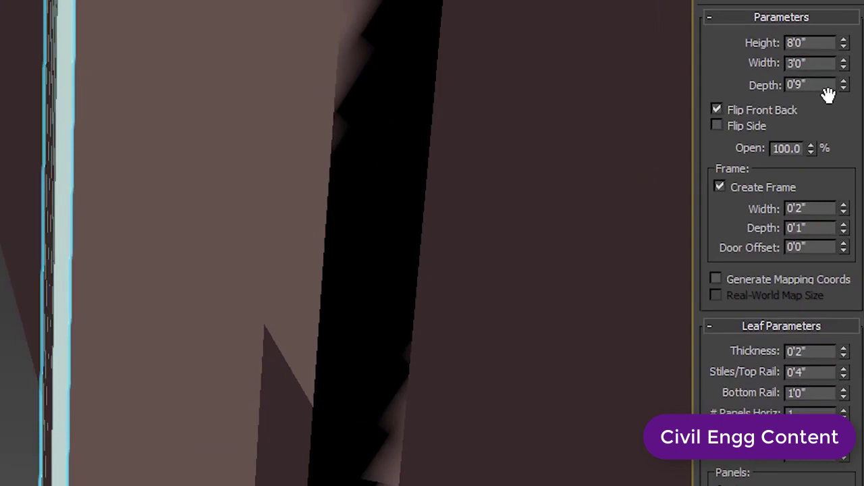
pyautogui.click(719, 187)
pyautogui.doubleClick(787, 148)
pyautogui.write('50')
pyautogui.press('Return')
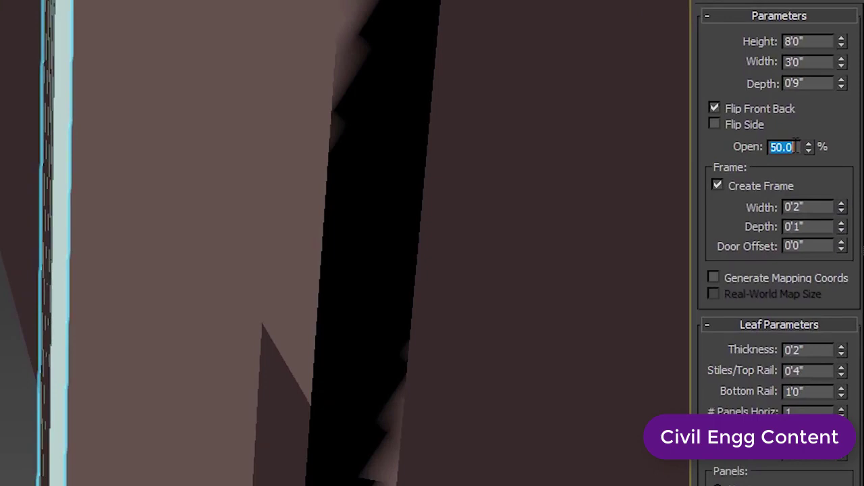
pyautogui.write('20')
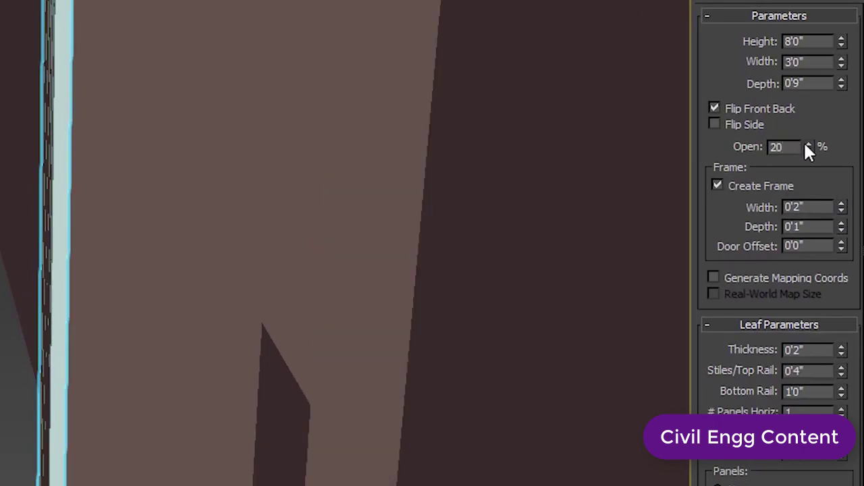
pyautogui.press('Return')
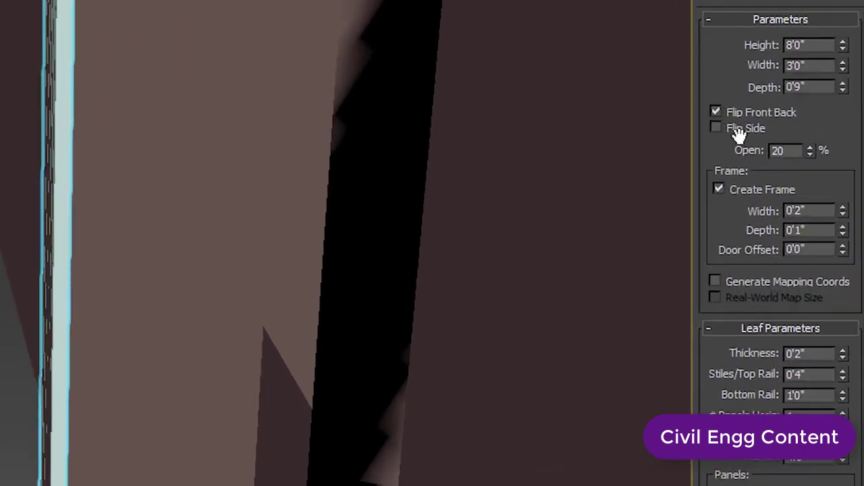
# Try the Flip Side option on the sliding door and turn it off again
pyautogui.click(737, 128)
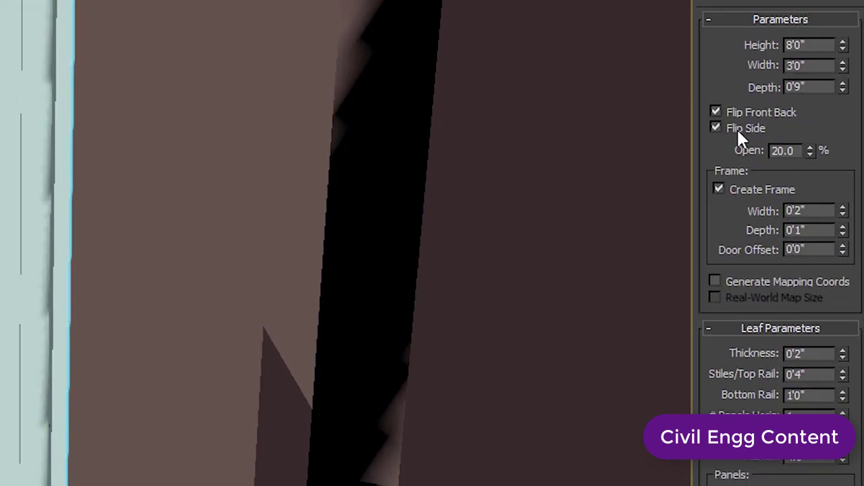
pyautogui.click(736, 128)
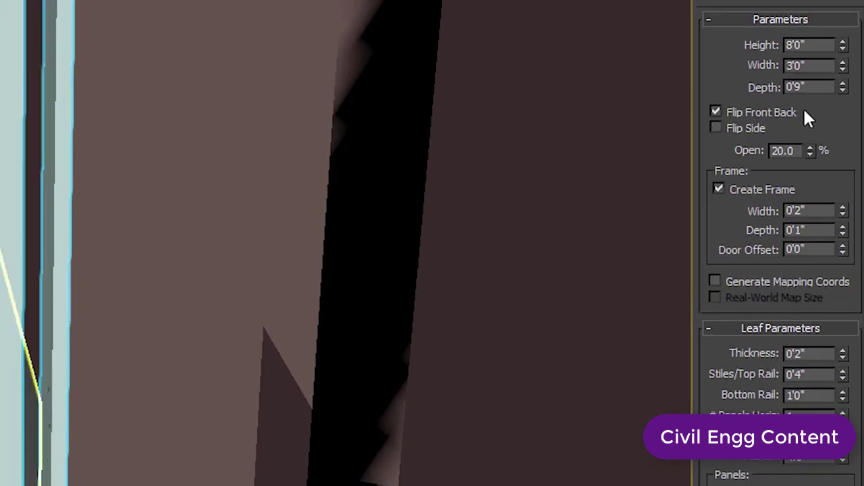
pyautogui.scroll(-5, 734, 131)
pyautogui.scroll(-8, 9, 132)
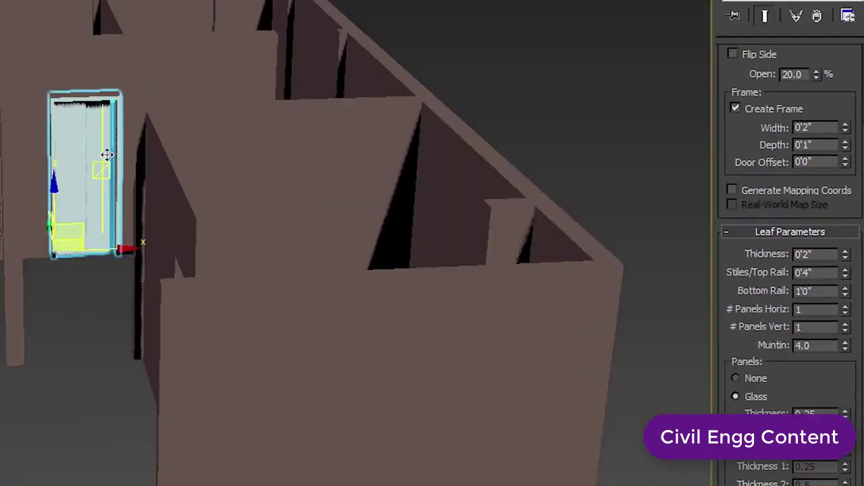
pyautogui.keyDown('alt'); pyautogui.moveTo(50, 215); pyautogui.dragTo(197, 358, button='middle'); pyautogui.keyUp('alt')
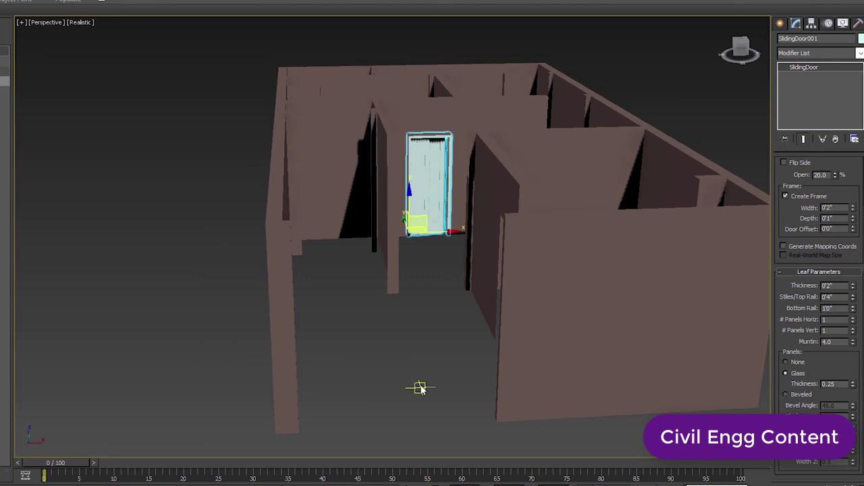
# Clear the door selection and show the wide opening in the front outer wall in the maximized Top view
pyautogui.hotkey('alt', 'w')
pyautogui.click(135, 194)
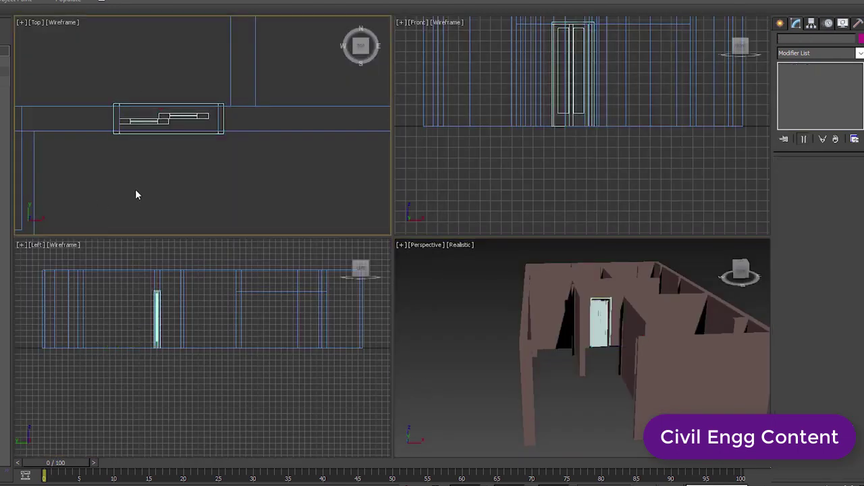
pyautogui.hotkey('alt', 'w')
pyautogui.scroll(-4, 251, 304)
pyautogui.moveTo(260, 334); pyautogui.dragTo(406, 37, button='middle')
pyautogui.moveTo(378, 313); pyautogui.dragTo(361, 78, button='middle')
pyautogui.scroll(2, 309, 242)
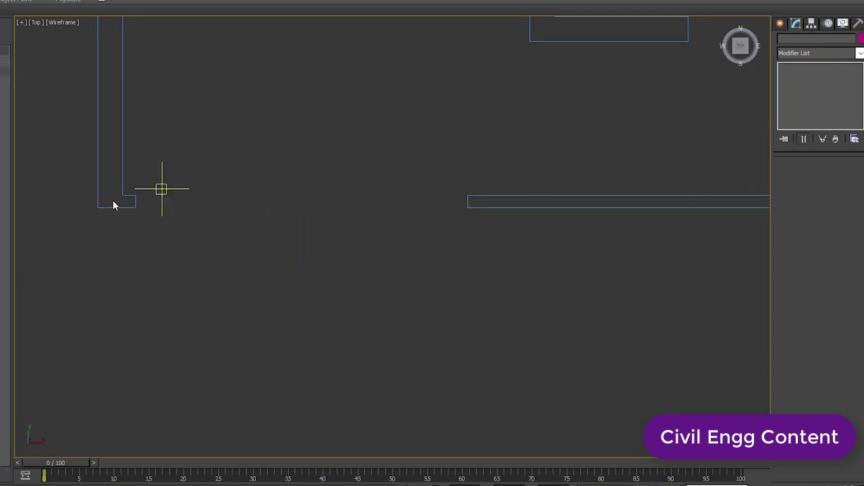
pyautogui.scroll(2, 102, 208)
pyautogui.moveTo(488, 192); pyautogui.dragTo(442, 181, button='middle')
pyautogui.scroll(2, 411, 186)
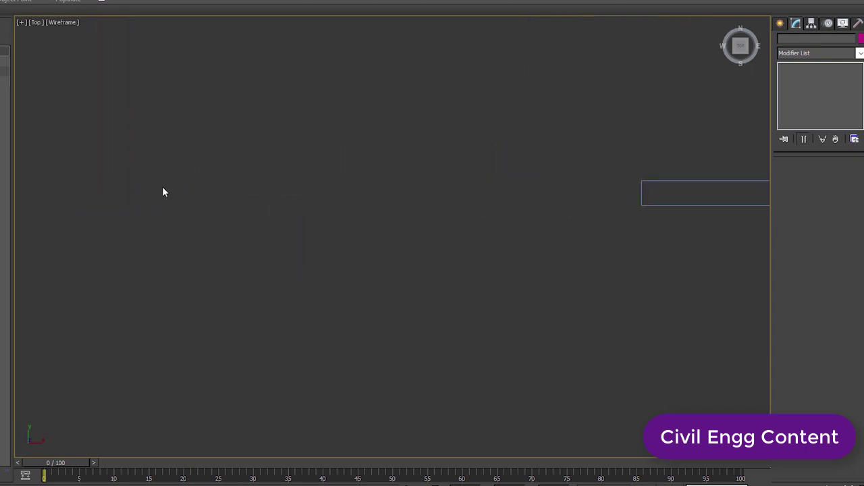
pyautogui.scroll(-2, 163, 188)
pyautogui.moveTo(342, 197); pyautogui.dragTo(491, 222, button='middle')
pyautogui.moveTo(201, 183); pyautogui.dragTo(154, 187, button='middle')
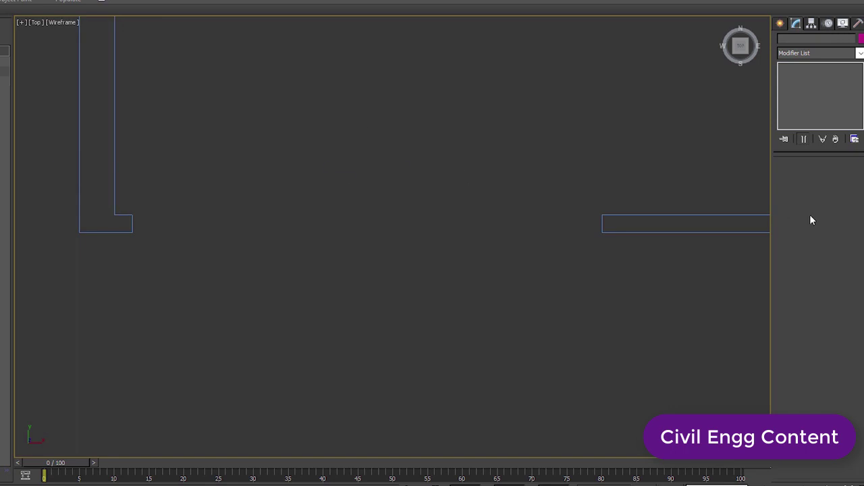
# Start a Pivot door, snapping its width between the inner corners on both sides of the wide front wall opening
pyautogui.click(780, 24)
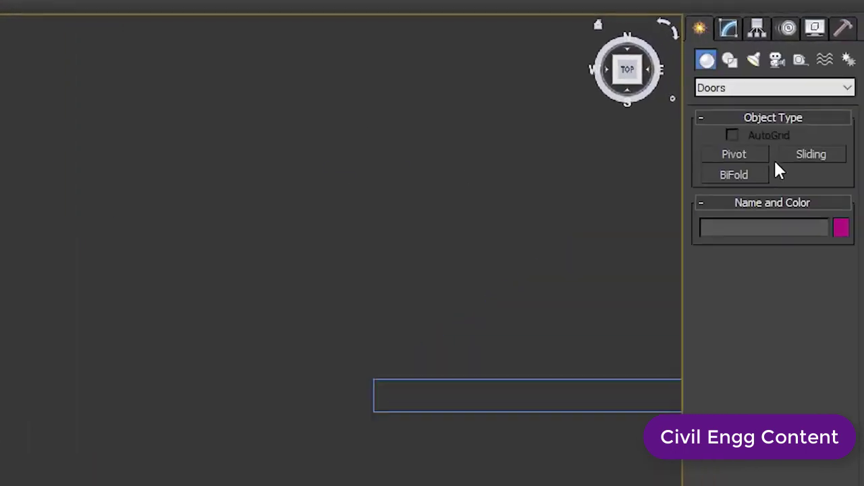
pyautogui.click(734, 157)
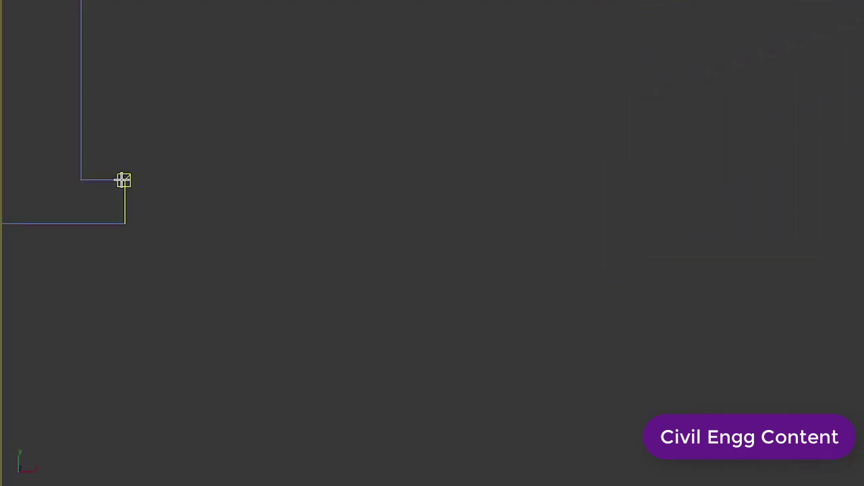
pyautogui.scroll(-2, 121, 179)
pyautogui.scroll(-2, 291, 180)
pyautogui.moveTo(294, 181); pyautogui.dragTo(226, 183, button='middle')
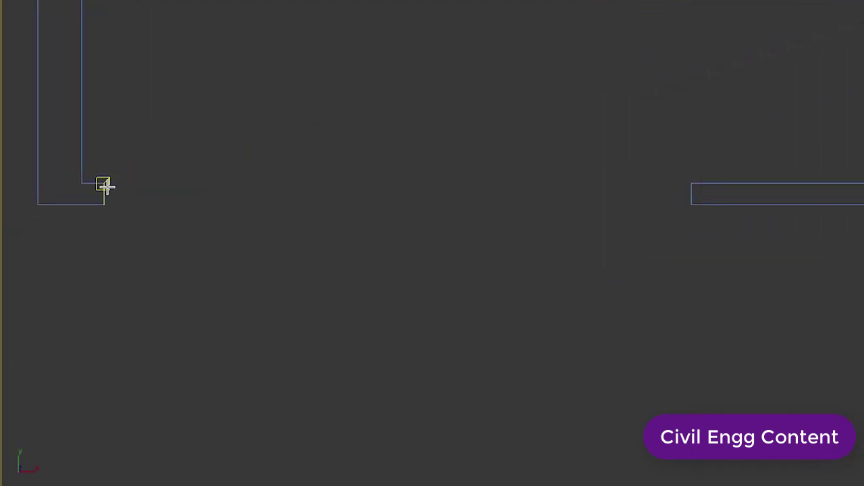
pyautogui.moveTo(103, 184); pyautogui.dragTo(690, 183)
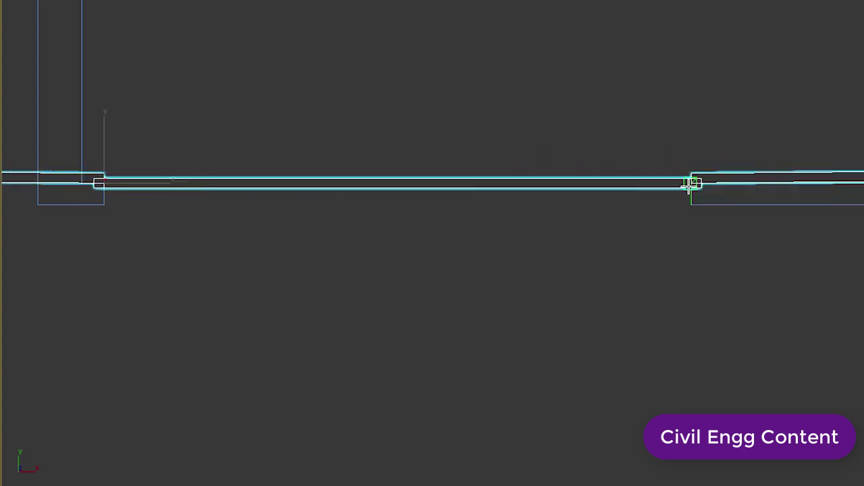